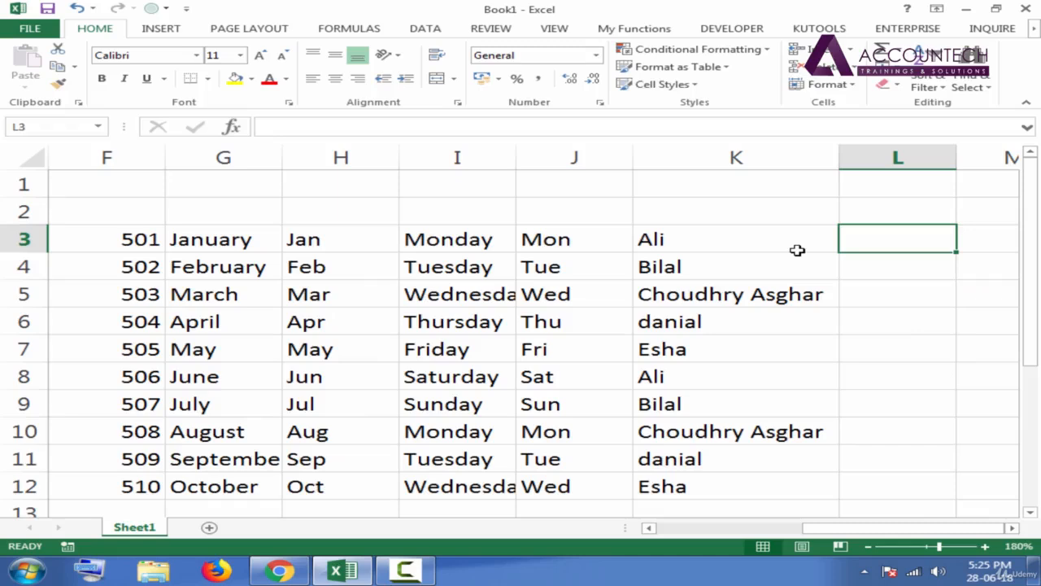
Step: Review the filled number, month, weekday and name series across row 3 between columns C and L
{"action": "key", "text": "Left"}
{"action": "key", "text": "Right"}
{"action": "key", "text": "Left"}
{"action": "key", "text": "Left"}
{"action": "key", "text": "Left"}
{"action": "key", "text": "Left"}
{"action": "key", "text": "Left"}
{"action": "key", "text": "Left"}
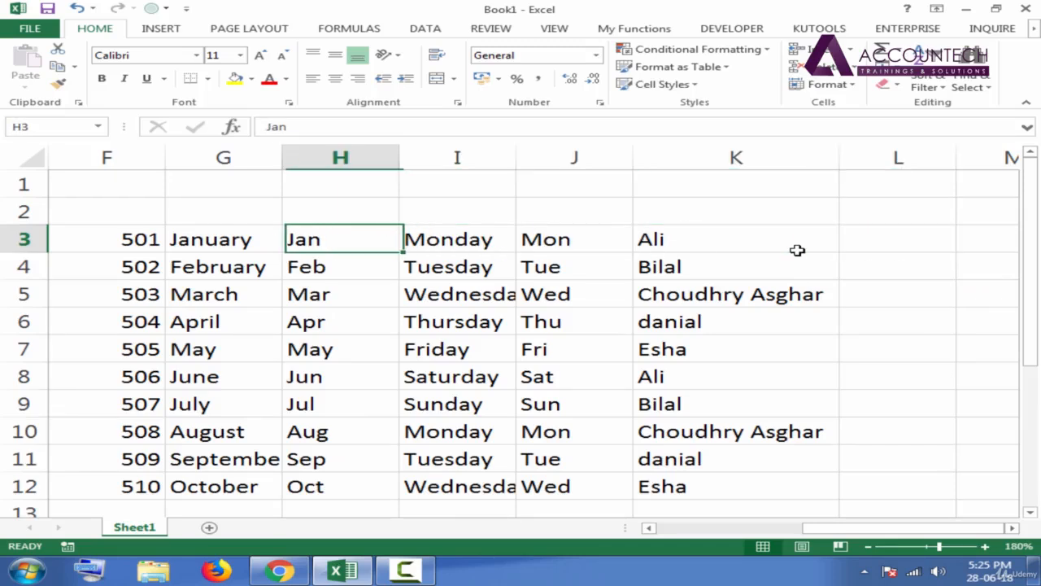
{"action": "key", "text": "Left"}
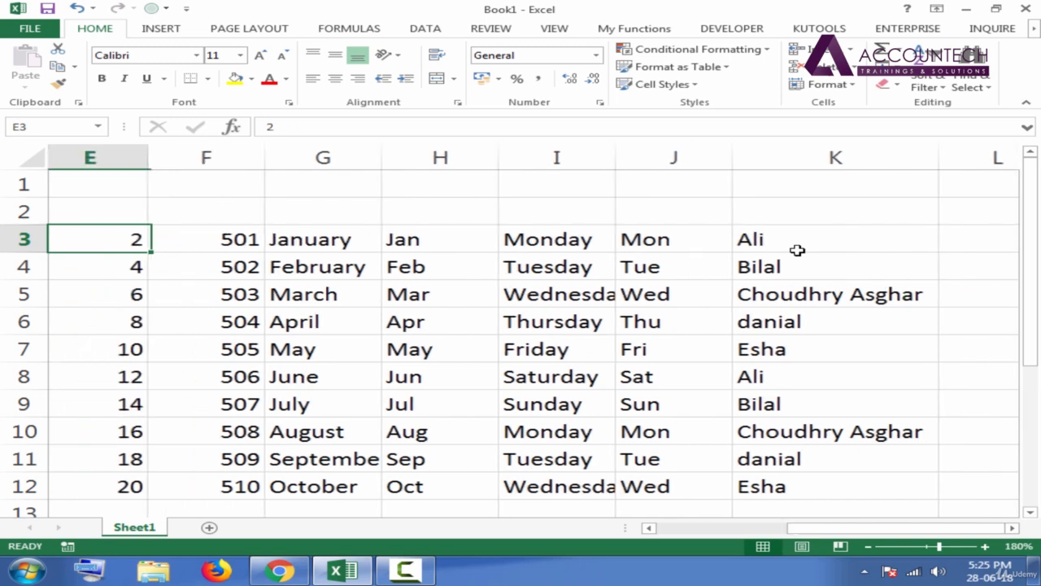
{"action": "key", "text": "Right"}
{"action": "key", "text": "Left"}
{"action": "key", "text": "Left"}
{"action": "key", "text": "Left"}
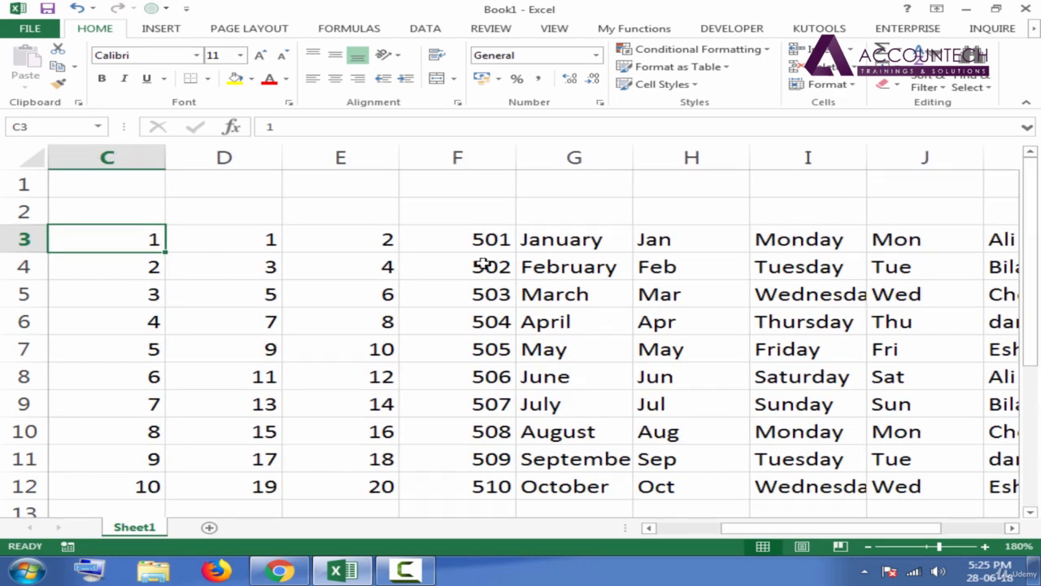
{"action": "left_click", "coordinate": [554, 252]}
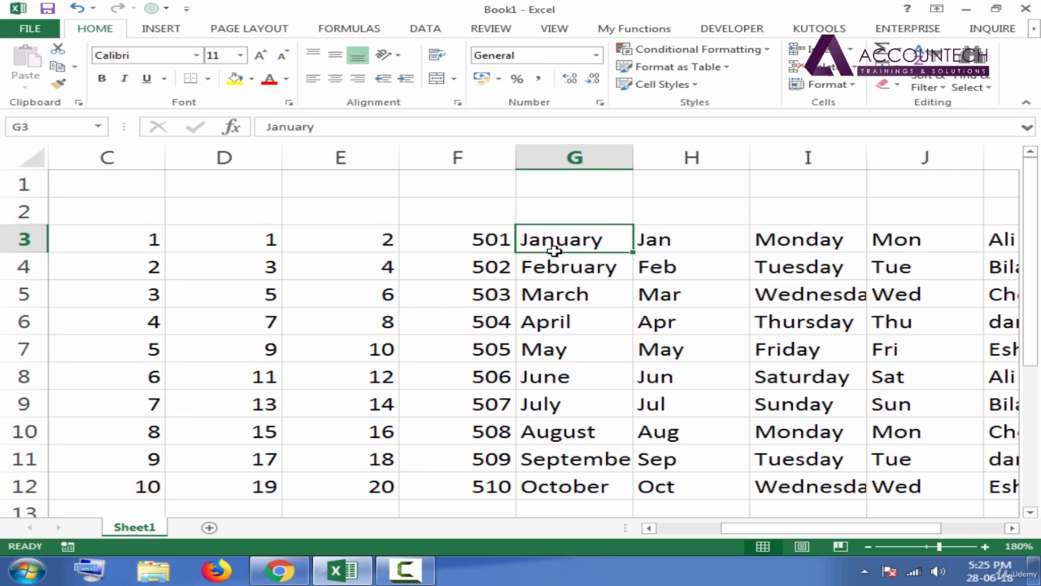
{"action": "key", "text": "Right"}
{"action": "key", "text": "Right"}
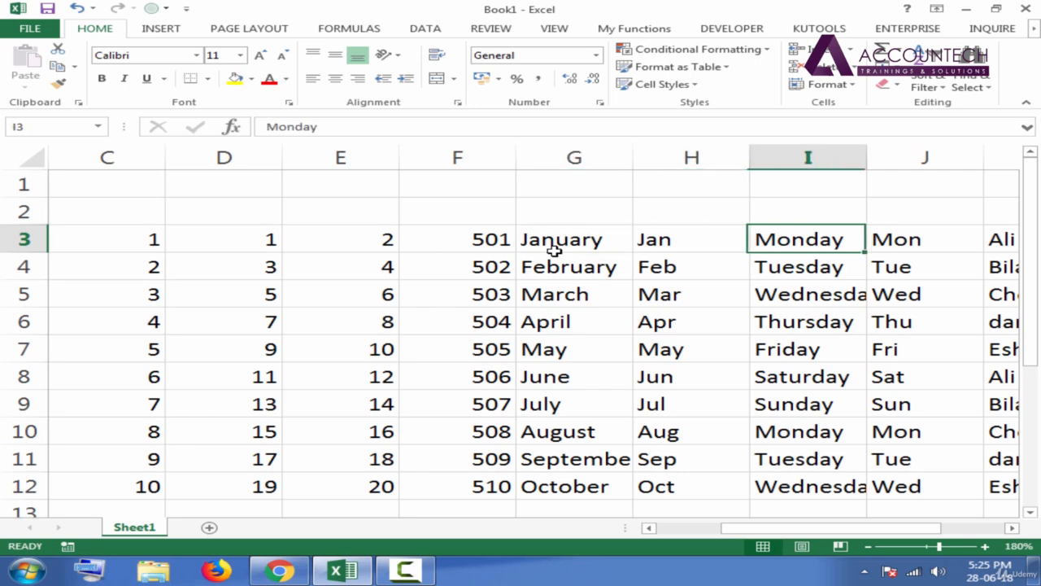
{"action": "key", "text": "Right"}
{"action": "key", "text": "Right"}
{"action": "key", "text": "Right"}
{"action": "key", "text": "Left"}
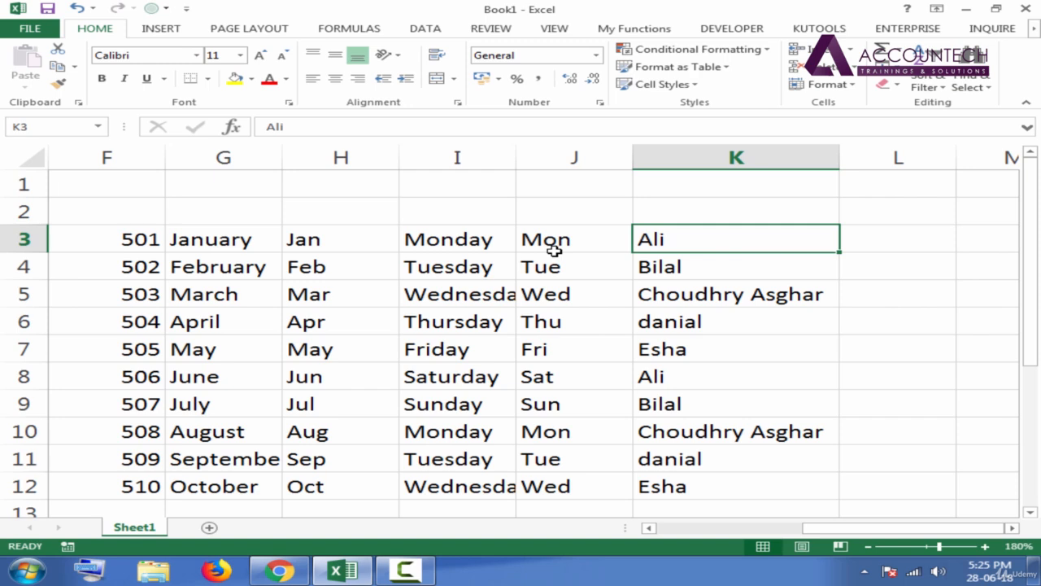
{"action": "key", "text": "Right"}
{"action": "key", "text": "Left"}
Step: Copy the name in K3 into the adjacent cell L3
{"action": "left_click", "coordinate": [902, 243]}
{"action": "left_click", "coordinate": [749, 242]}
{"action": "key", "text": "ctrl+c"}
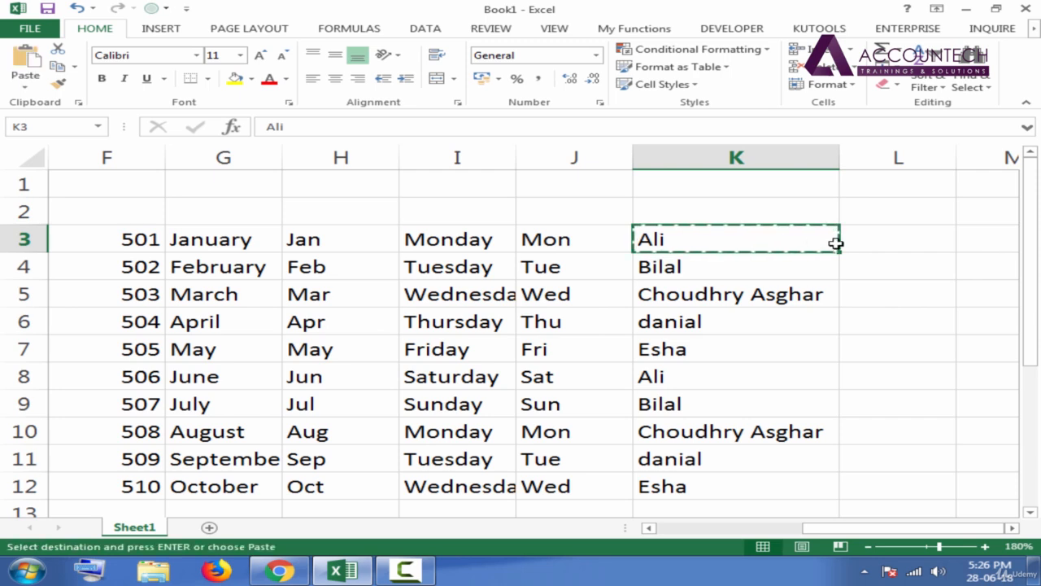
{"action": "left_click", "coordinate": [865, 244]}
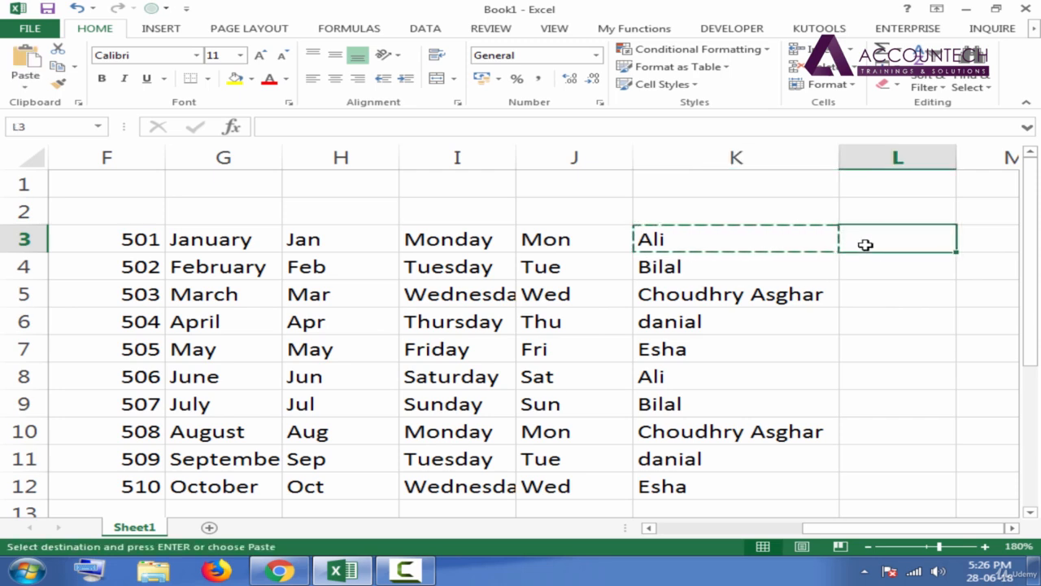
{"action": "key", "text": "ctrl+v"}
{"action": "key", "text": "Escape"}
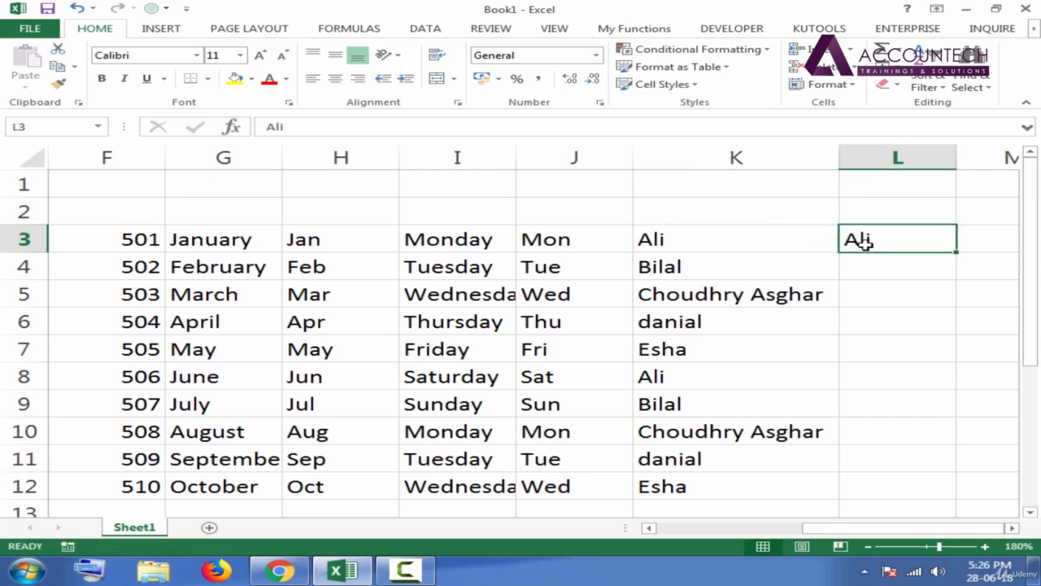
Step: Move the name from L3 up to L2 and clear it there
{"action": "key", "text": "ctrl+c"}
{"action": "key", "text": "Up"}
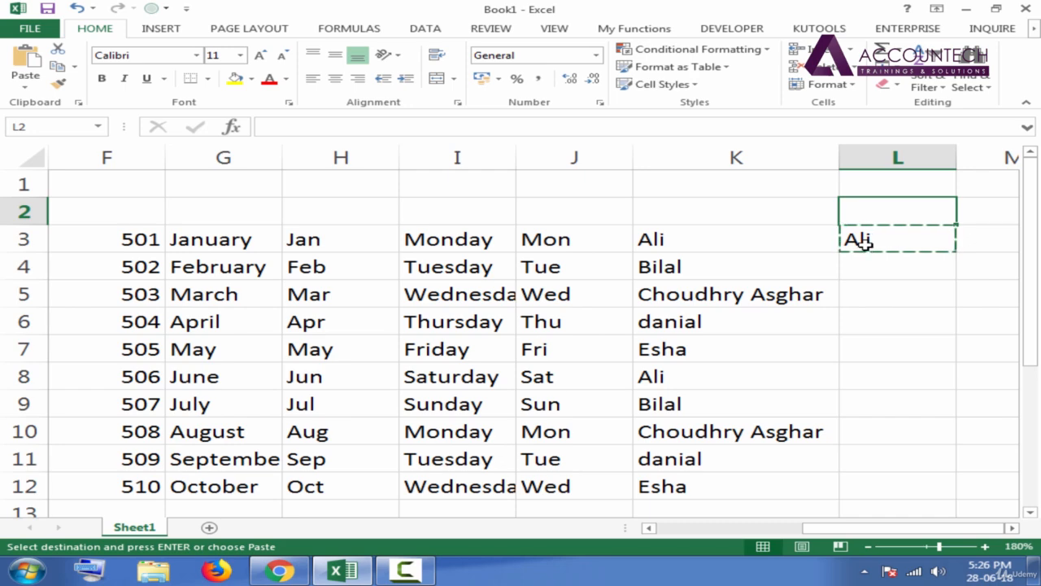
{"action": "key", "text": "Return"}
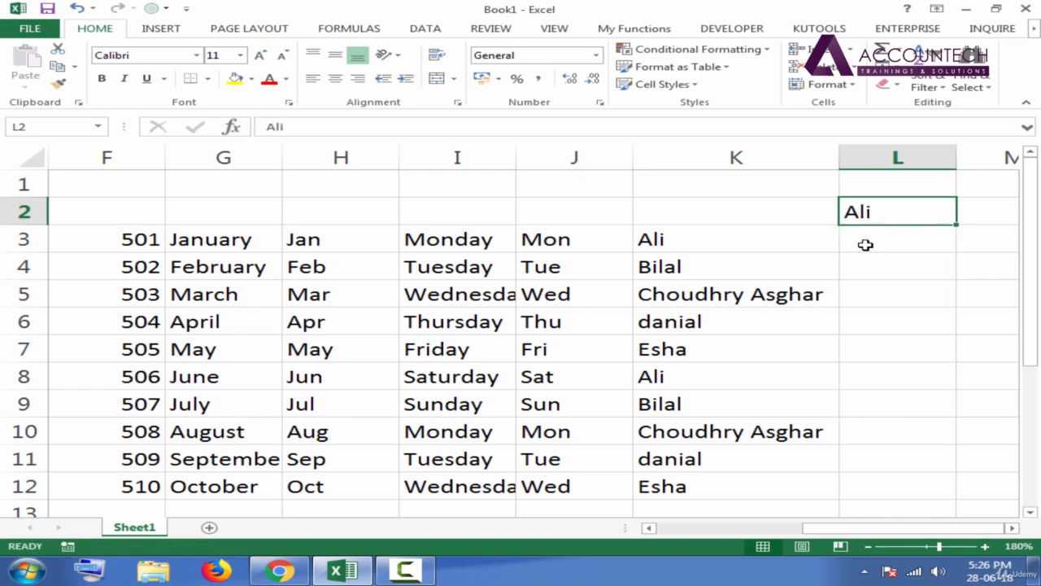
{"action": "key", "text": "Delete"}
Step: Open the print preview of the sheet and return to the worksheet
{"action": "key", "text": "ctrl+p"}
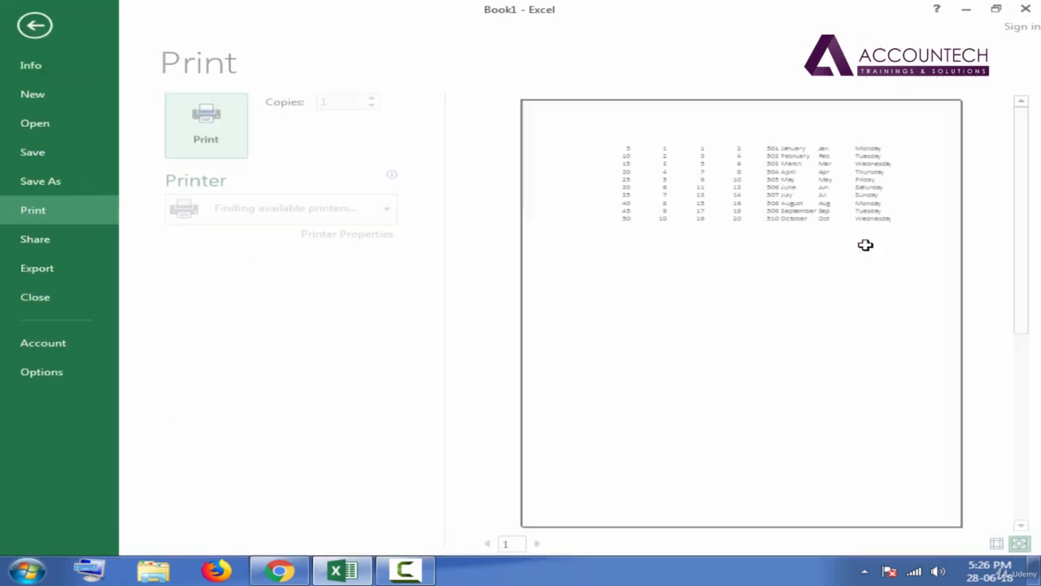
{"action": "key", "text": "Escape"}
{"action": "left_click", "coordinate": [639, 211]}
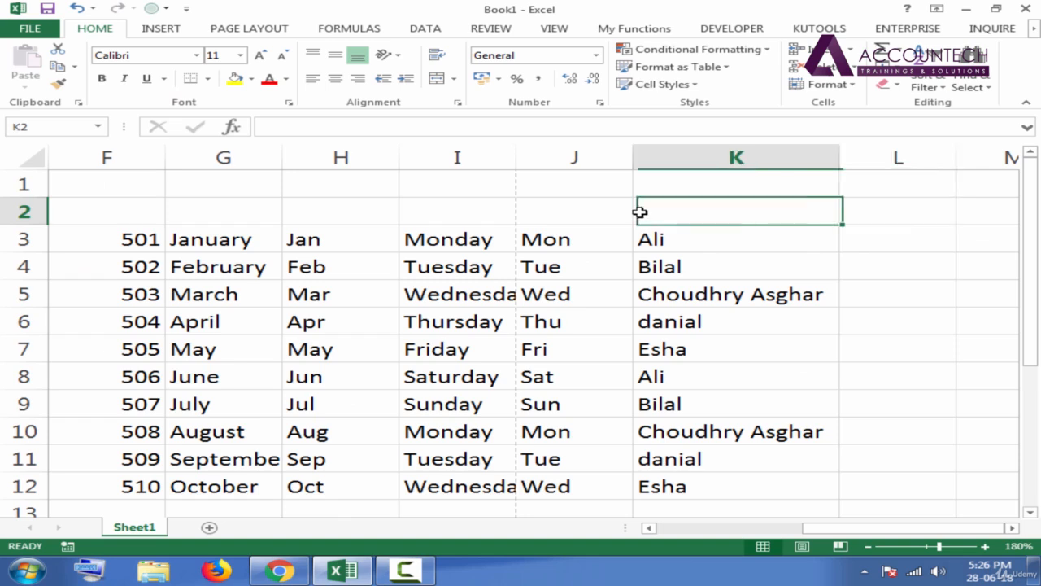
Step: Paste a copy of the name in K3 into L3 and undo the paste
{"action": "left_click", "coordinate": [873, 248]}
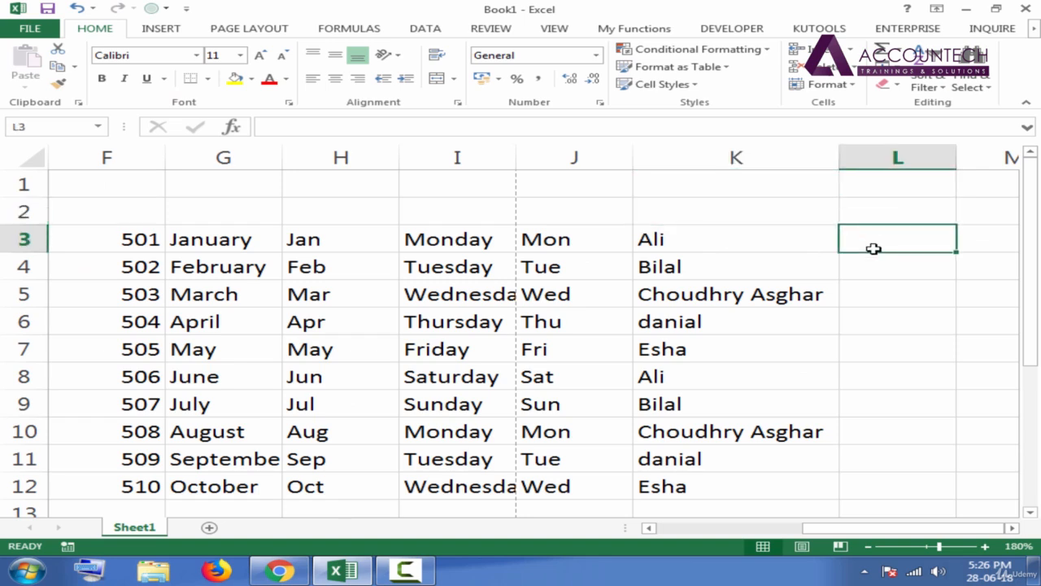
{"action": "key", "text": "Left"}
{"action": "key", "text": "ctrl+c"}
{"action": "key", "text": "Right"}
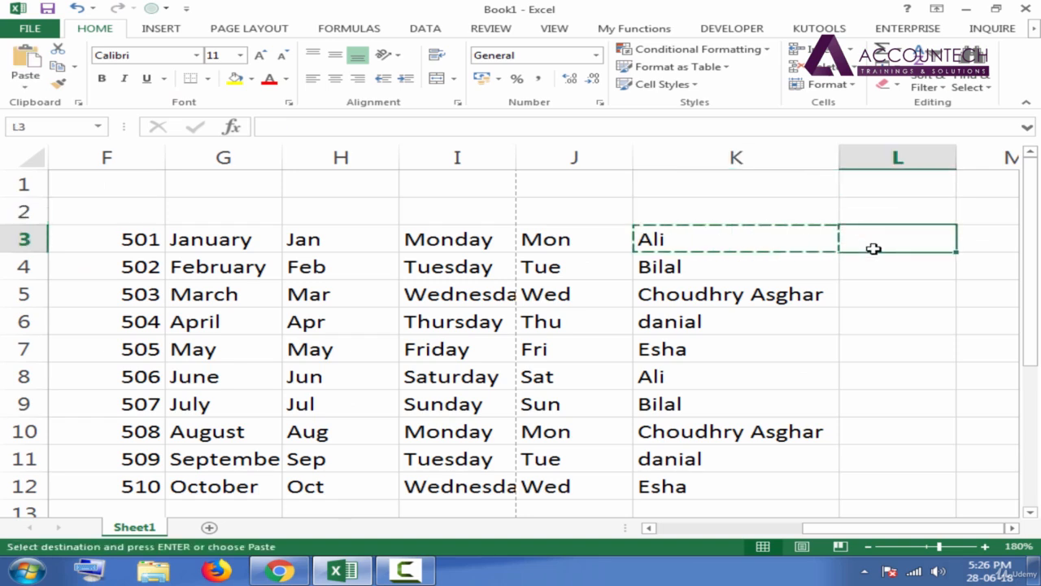
{"action": "key", "text": "ctrl+v"}
{"action": "key", "text": "Escape"}
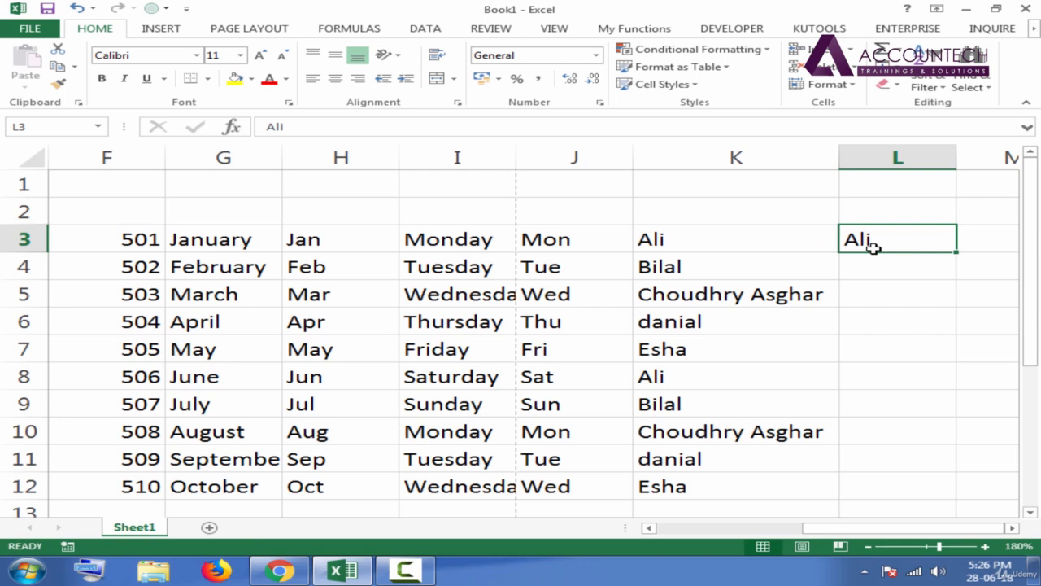
{"action": "key", "text": "ctrl+z"}
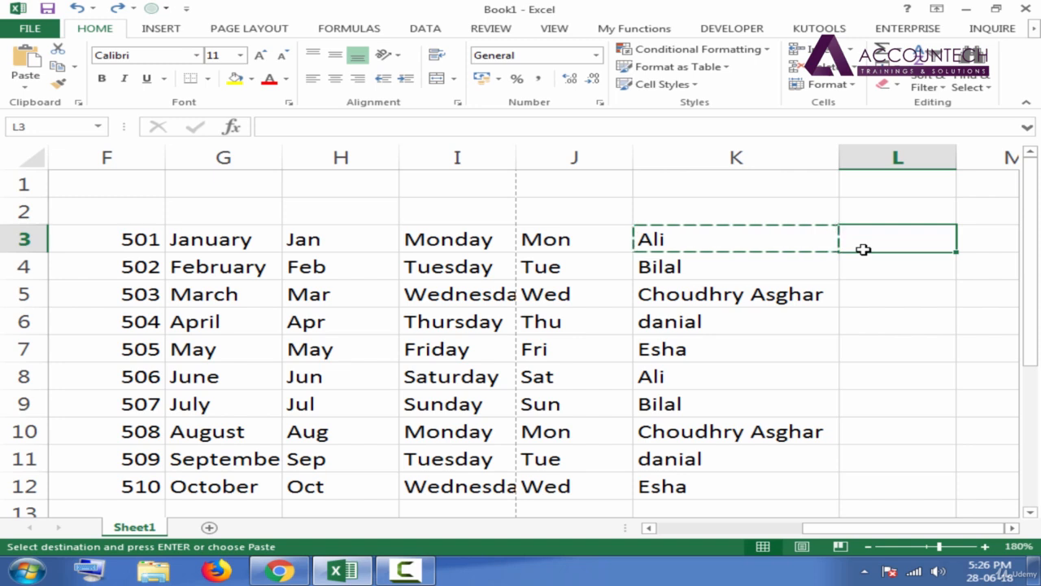
Step: Paste the still-copied name from K3 into L3 and clear the cell
{"action": "key", "text": "Return"}
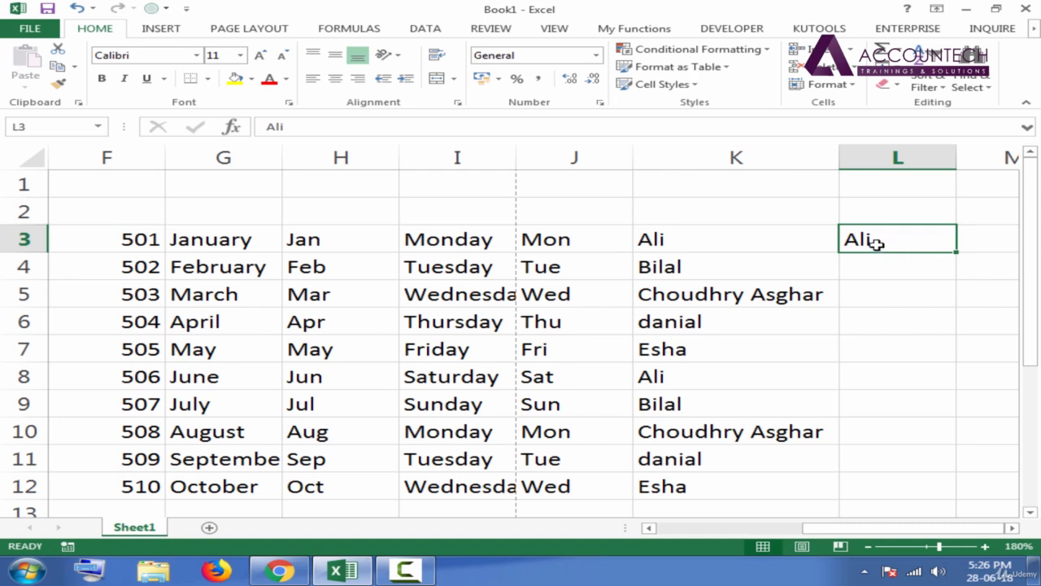
{"action": "key", "text": "Delete"}
Step: Duplicate the name from K3 in L3 by copying and pasting
{"action": "left_click", "coordinate": [774, 237]}
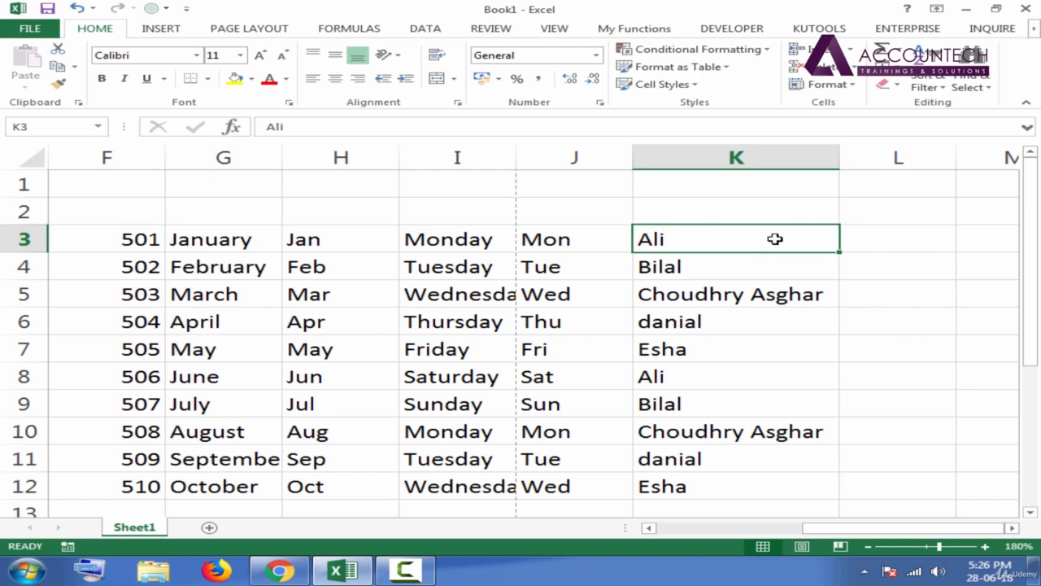
{"action": "left_click", "coordinate": [886, 237]}
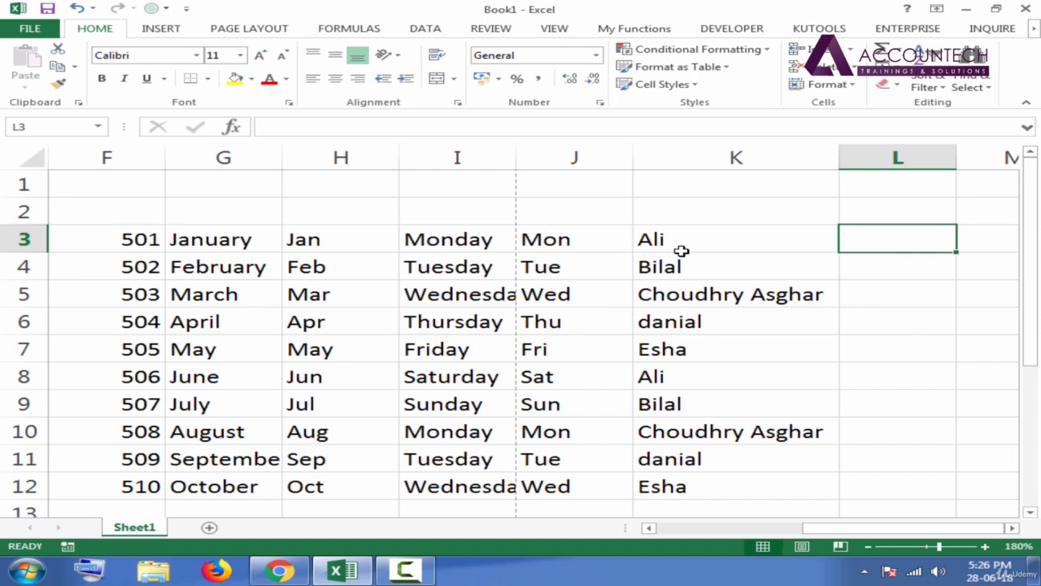
{"action": "left_click", "coordinate": [665, 238]}
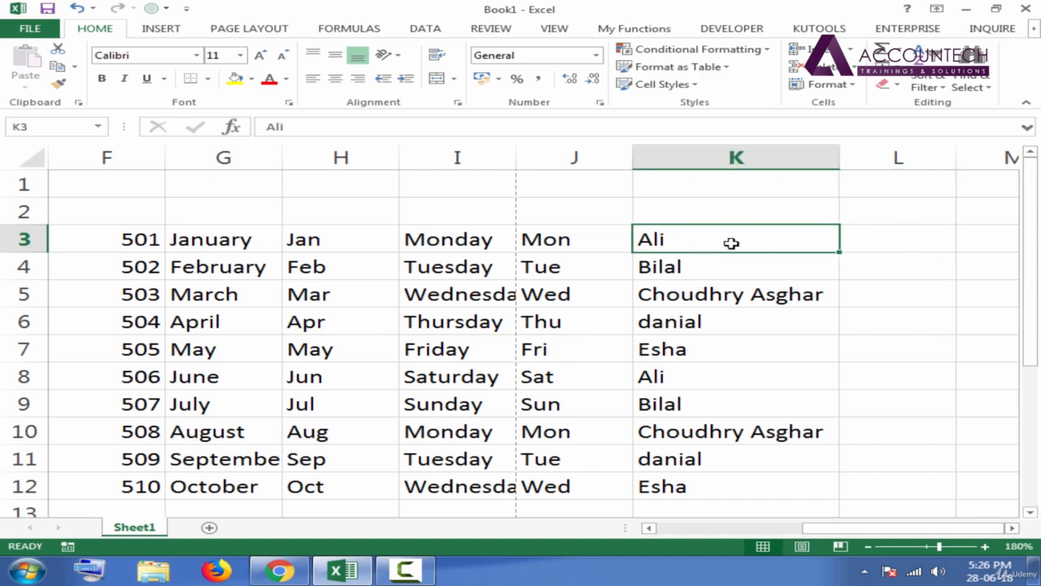
{"action": "left_click", "coordinate": [895, 239]}
{"action": "left_click", "coordinate": [771, 235]}
{"action": "key", "text": "ctrl+c"}
{"action": "left_click", "coordinate": [892, 246]}
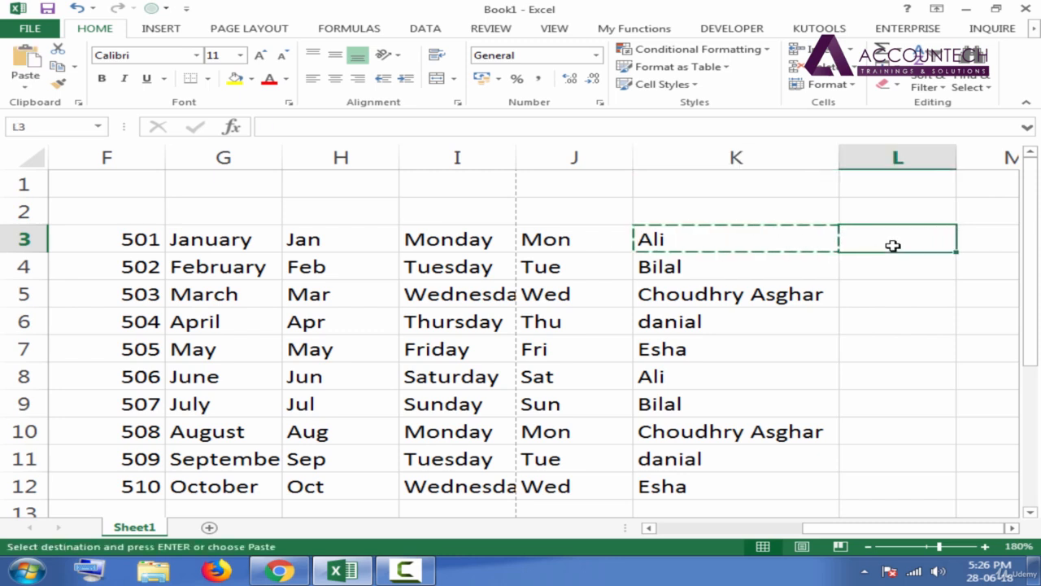
{"action": "key", "text": "ctrl+v"}
{"action": "key", "text": "Escape"}
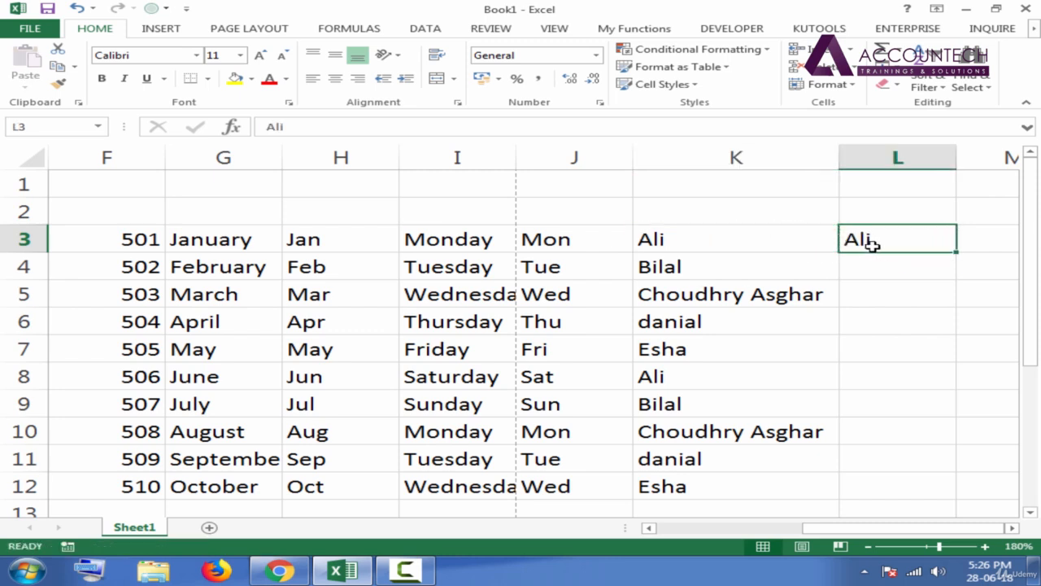
Step: Clear the pasted name from L3, undoing and repeating the deletion
{"action": "key", "text": "Delete"}
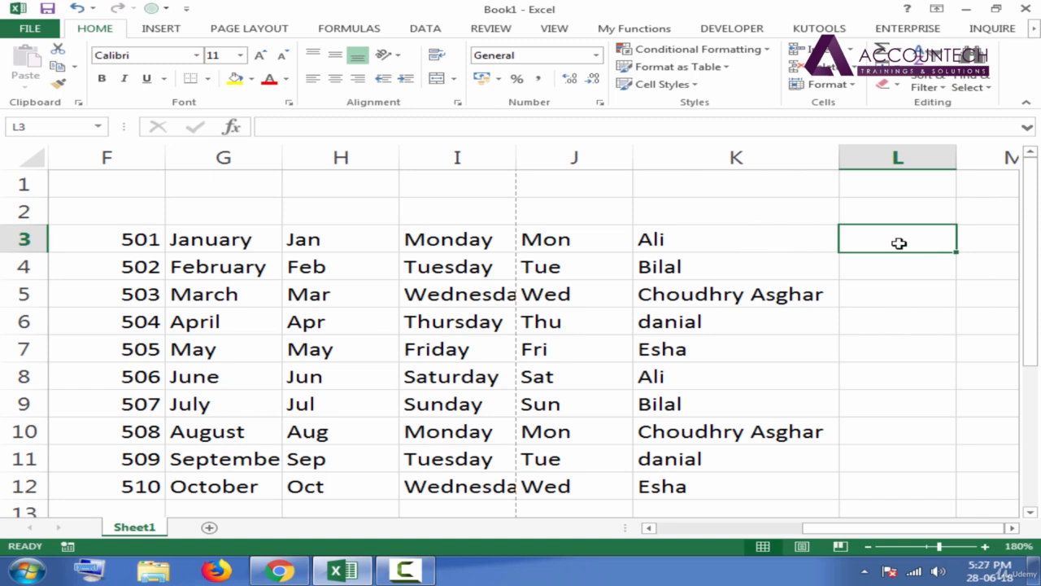
{"action": "key", "text": "ctrl+z"}
{"action": "left_click", "coordinate": [755, 243]}
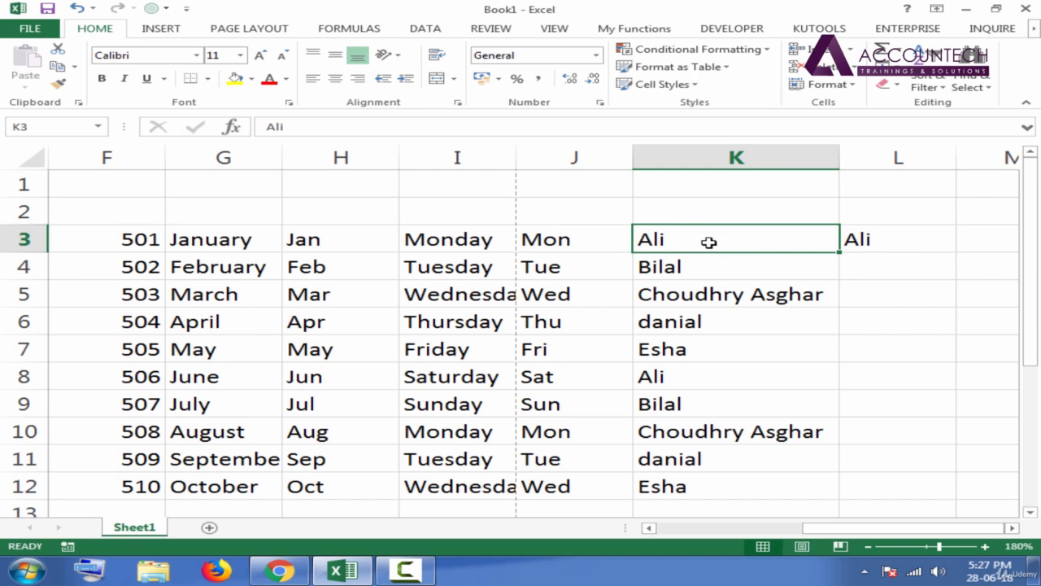
{"action": "left_click", "coordinate": [893, 243]}
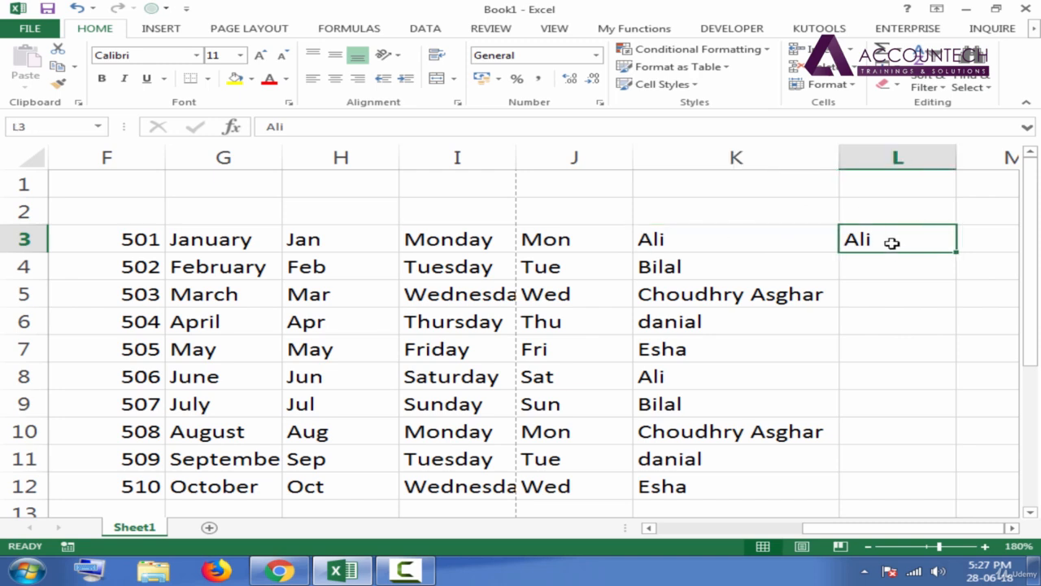
{"action": "key", "text": "Delete"}
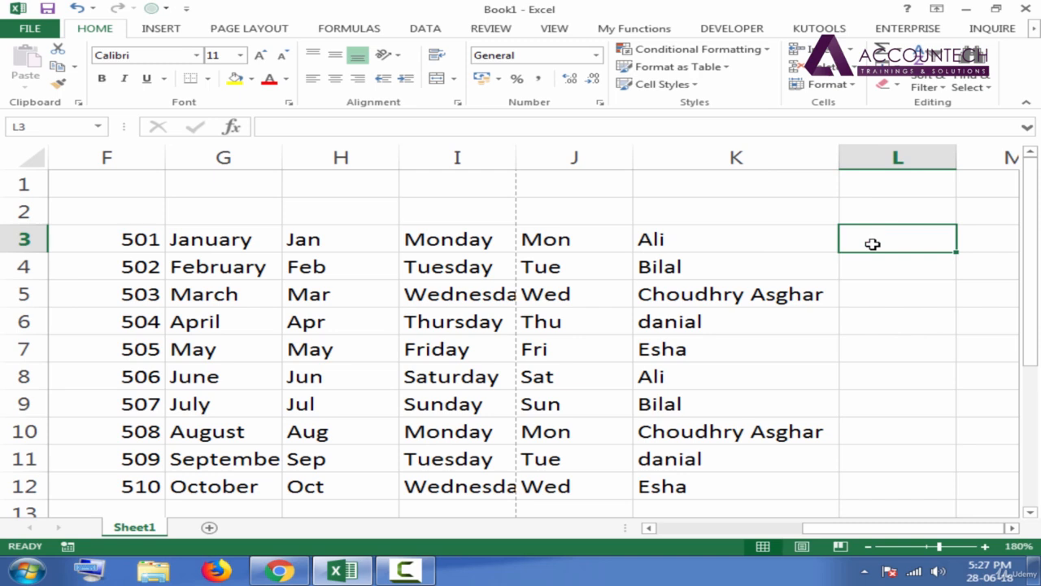
{"action": "key", "text": "ctrl+z"}
{"action": "key", "text": "Delete"}
{"action": "key", "text": "shift+Down"}
{"action": "key", "text": "shift+Down"}
{"action": "key", "text": "shift+Down"}
{"action": "key", "text": "shift+Down"}
{"action": "key", "text": "shift+Down"}
{"action": "key", "text": "shift+Down"}
{"action": "key", "text": "shift+Down"}
{"action": "key", "text": "shift+Down"}
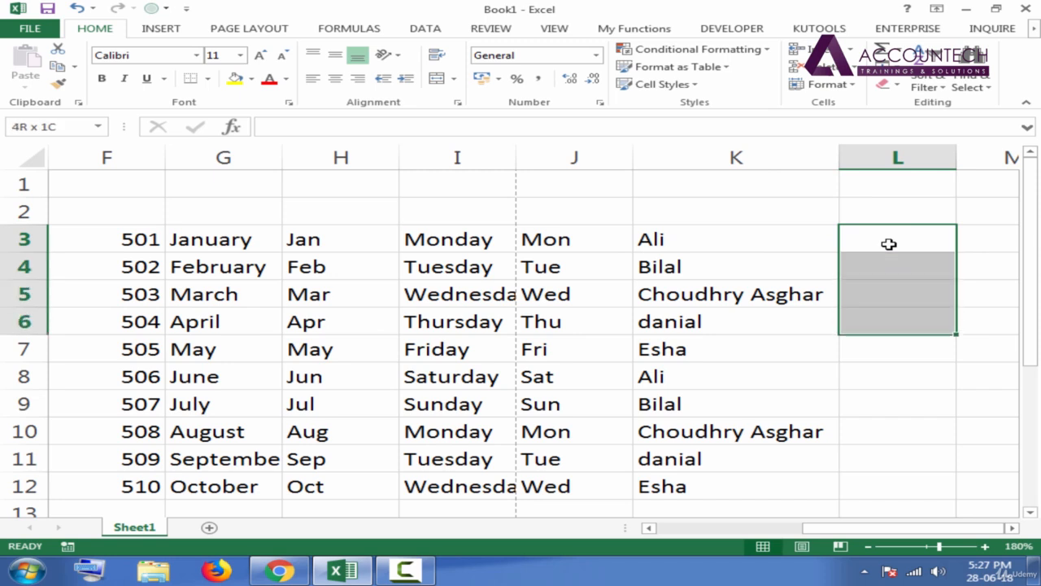
{"action": "key", "text": "Up"}
{"action": "left_click", "coordinate": [888, 244]}
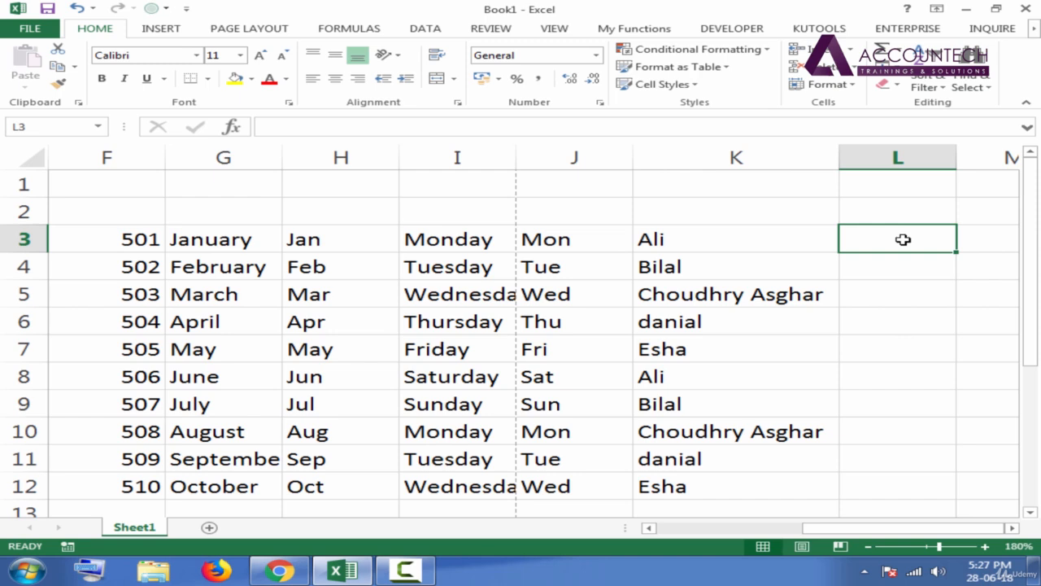
Step: Use Fill Right to copy the names from K3:K12 into L3:L12, and clear the filled cells
{"action": "key", "text": "shift+Down"}
{"action": "key", "text": "shift+Down"}
{"action": "key", "text": "shift+Down"}
{"action": "key", "text": "shift+Down"}
{"action": "key", "text": "shift+Down"}
{"action": "key", "text": "shift+Down"}
{"action": "key", "text": "shift+Down"}
{"action": "key", "text": "shift+Down"}
{"action": "key", "text": "shift+Down"}
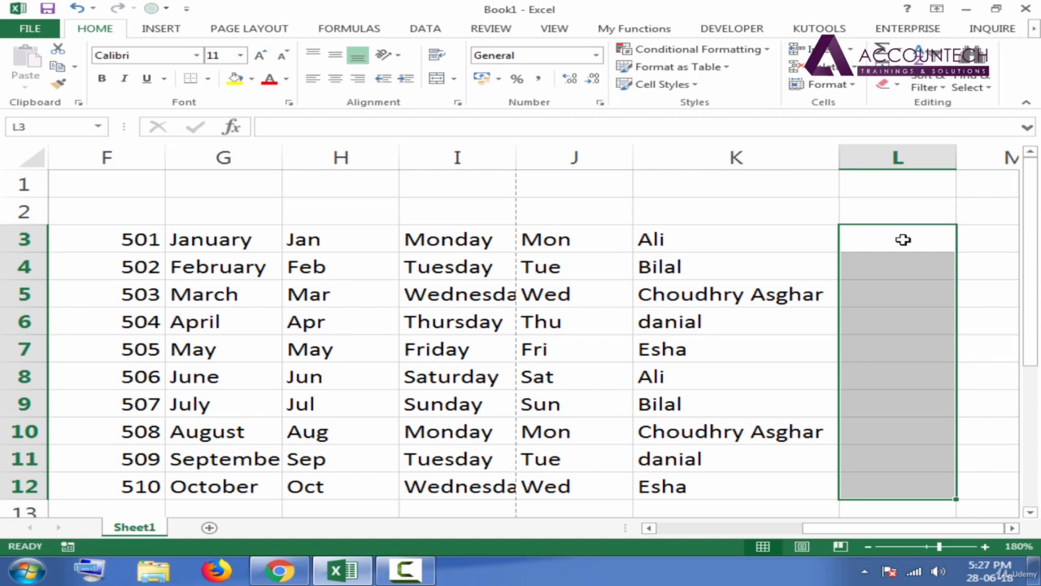
{"action": "key", "text": "ctrl+r"}
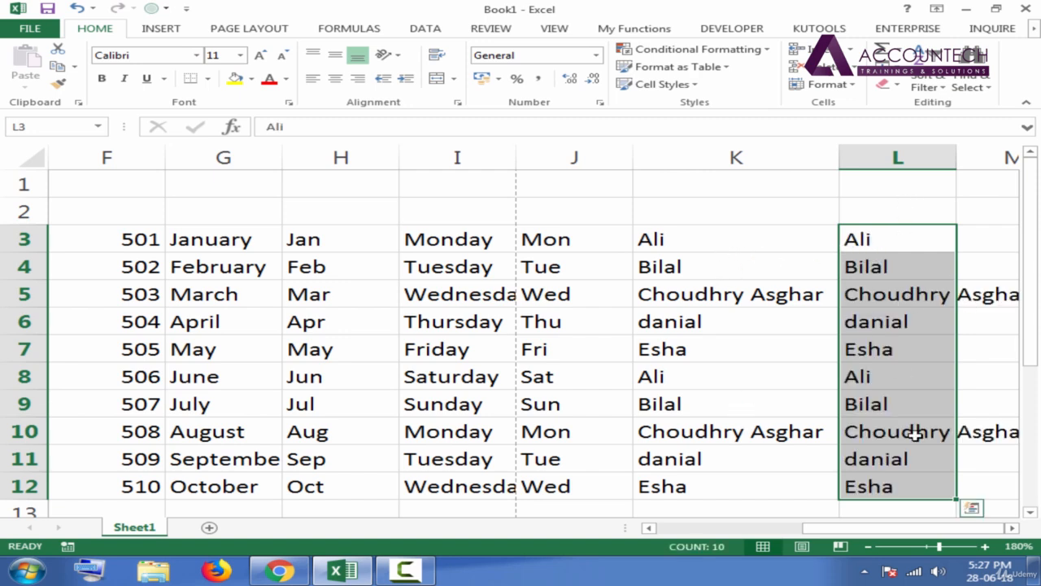
{"action": "key", "text": "Delete"}
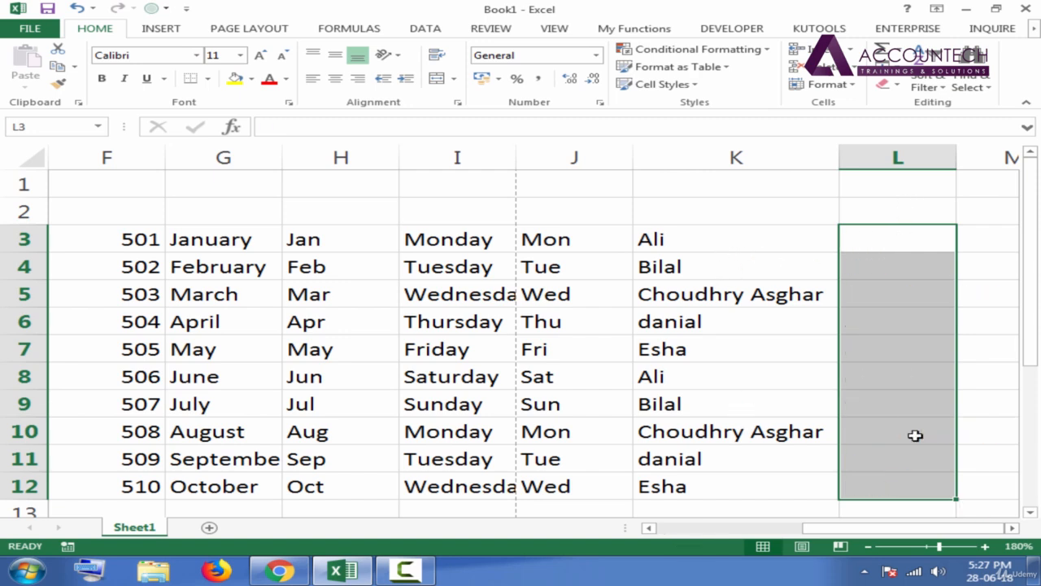
Step: Enter the same first name as in K3 in cell L3
{"action": "left_click", "coordinate": [881, 232]}
{"action": "type", "text": "Ali"}
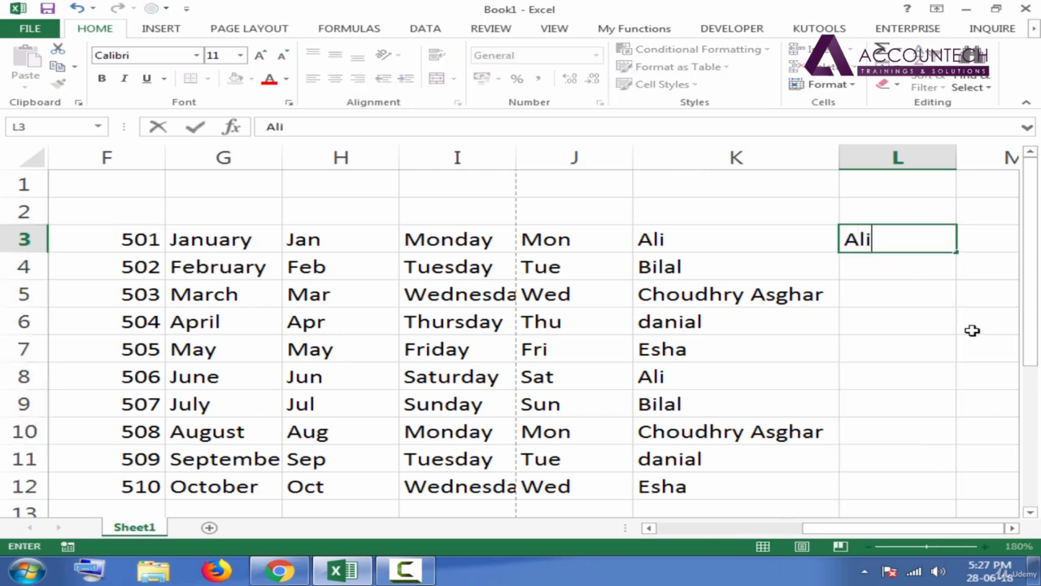
{"action": "key", "text": "Return"}
Step: Replace the content of cell L3 with "accounts"
{"action": "left_click", "coordinate": [897, 237]}
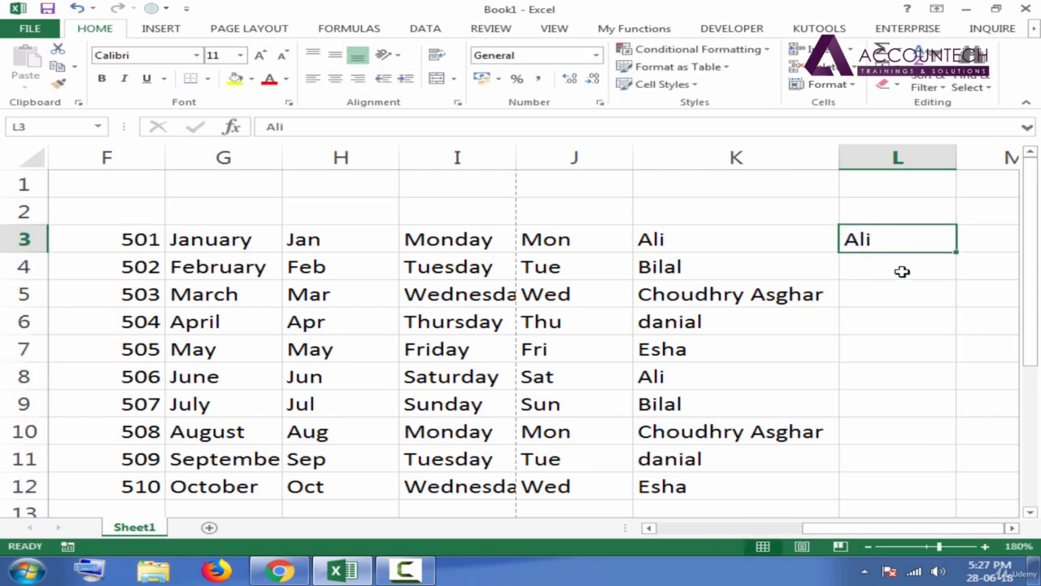
{"action": "left_click", "coordinate": [902, 271]}
{"action": "left_click", "coordinate": [883, 237]}
{"action": "type", "text": "accounts"}
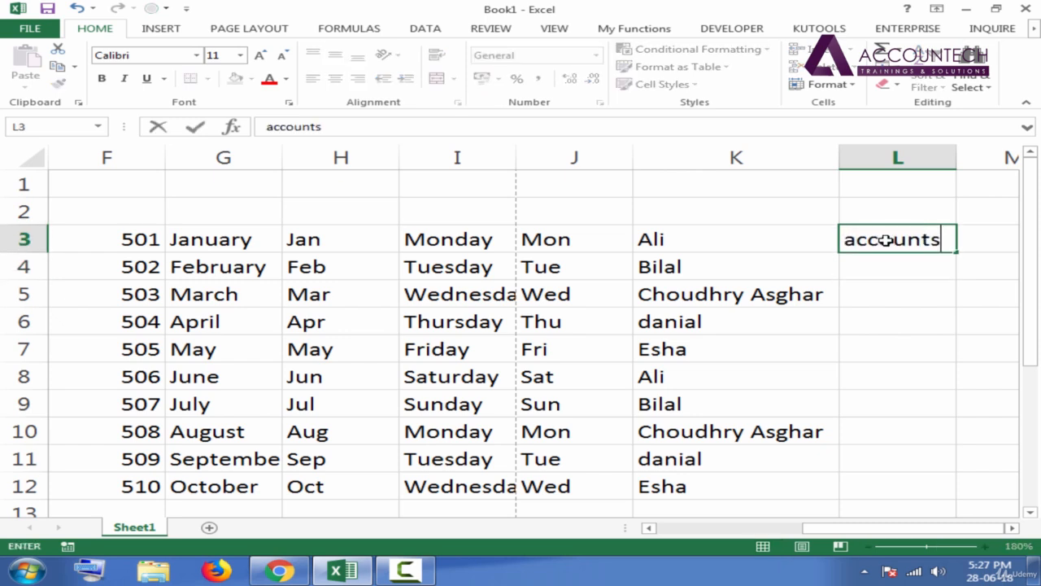
{"action": "key", "text": "Return"}
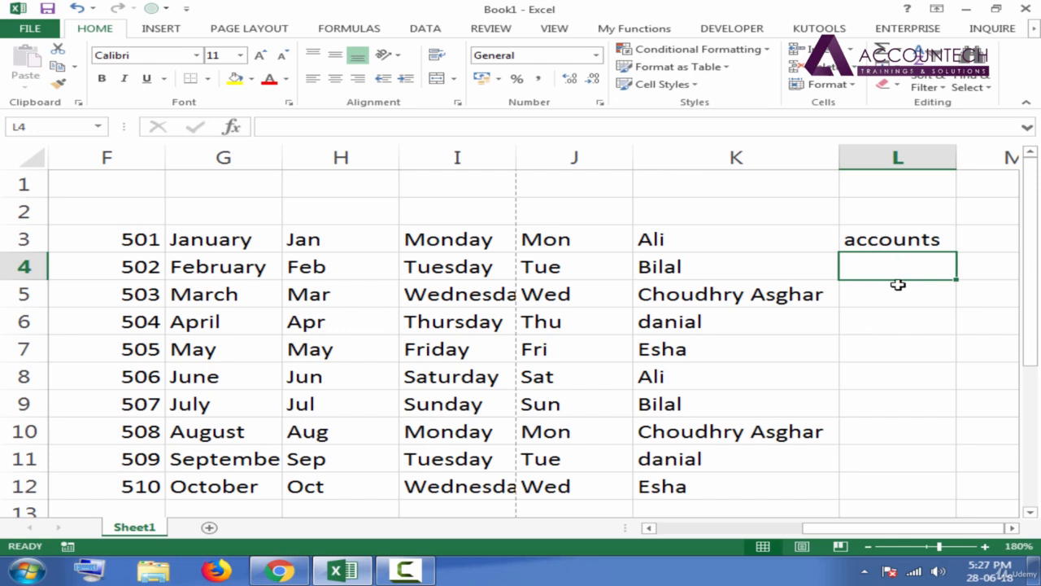
Step: Use Fill Down to copy "accounts" from L3 into L4, clearing L4 and repeating the fill
{"action": "key", "text": "ctrl+d"}
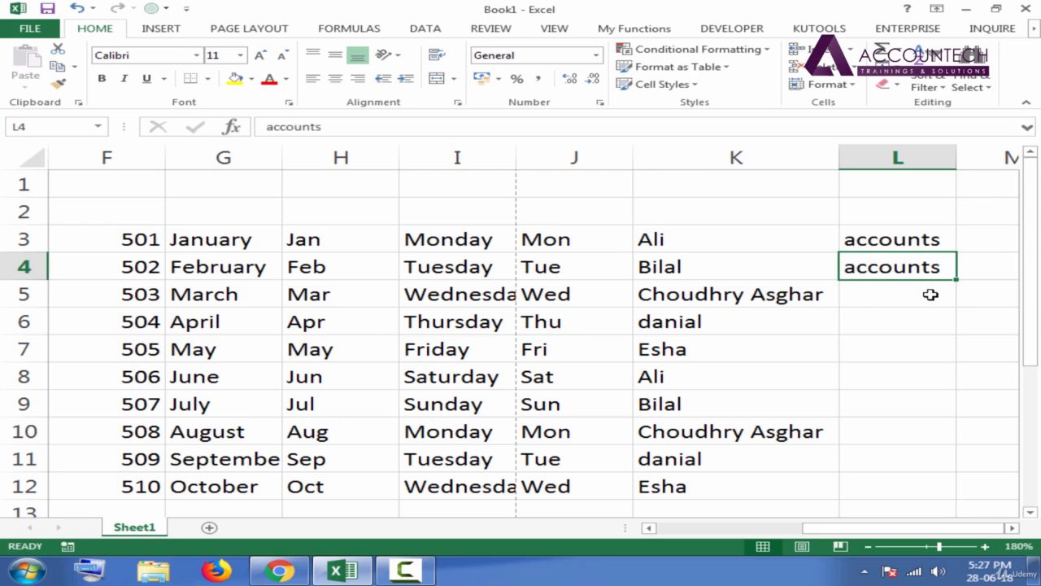
{"action": "left_click", "coordinate": [892, 238]}
{"action": "left_click", "coordinate": [891, 267]}
{"action": "key", "text": "Delete"}
{"action": "key", "text": "ctrl+d"}
Step: Continue "accounts" down column L one cell at a time from L5 to L8 with Fill Down
{"action": "left_click", "coordinate": [892, 294]}
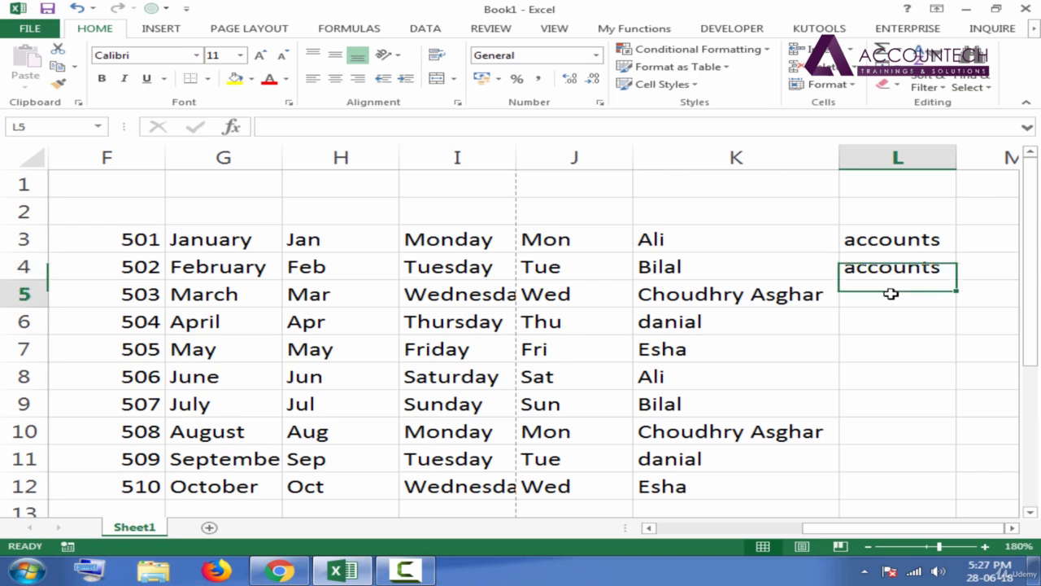
{"action": "key", "text": "ctrl+d"}
{"action": "key", "text": "Down"}
{"action": "key", "text": "ctrl+d"}
{"action": "key", "text": "Down"}
{"action": "key", "text": "ctrl+d"}
{"action": "key", "text": "Down"}
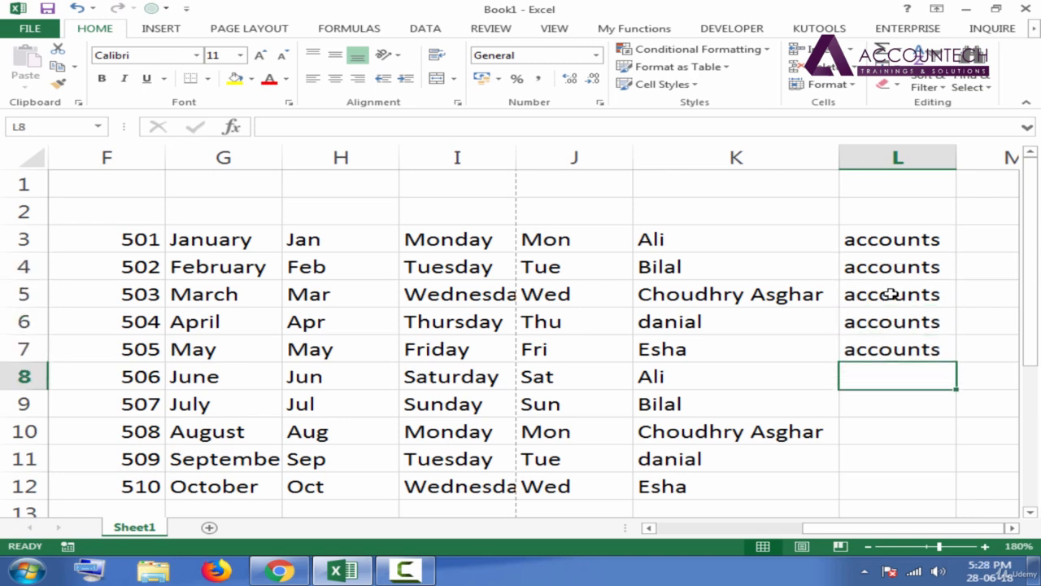
{"action": "key", "text": "ctrl+d"}
{"action": "key", "text": "Down"}
Step: Undo the Fill Down copies below L3, leaving "accounts" only in L3
{"action": "key", "text": "ctrl+z"}
{"action": "key", "text": "ctrl+z"}
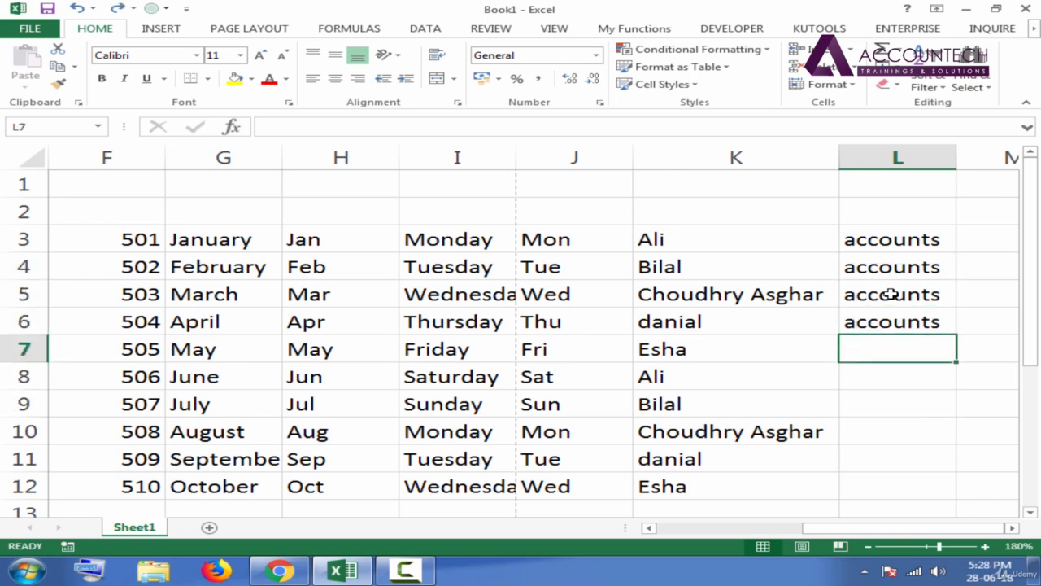
{"action": "key", "text": "ctrl+z"}
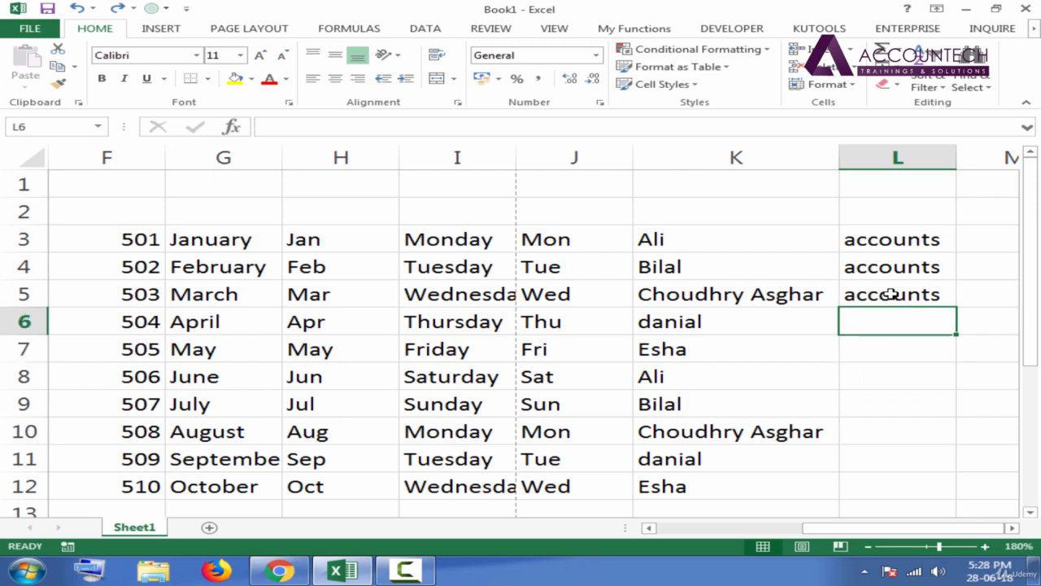
{"action": "key", "text": "ctrl+z"}
{"action": "key", "text": "ctrl+z"}
Step: Fill "accounts" from L3 down through L12 in a single Fill Down, and clear L3:L12
{"action": "double_click", "coordinate": [900, 243]}
{"action": "left_click_drag", "start_coordinate": [901, 243], "coordinate": [988, 281]}
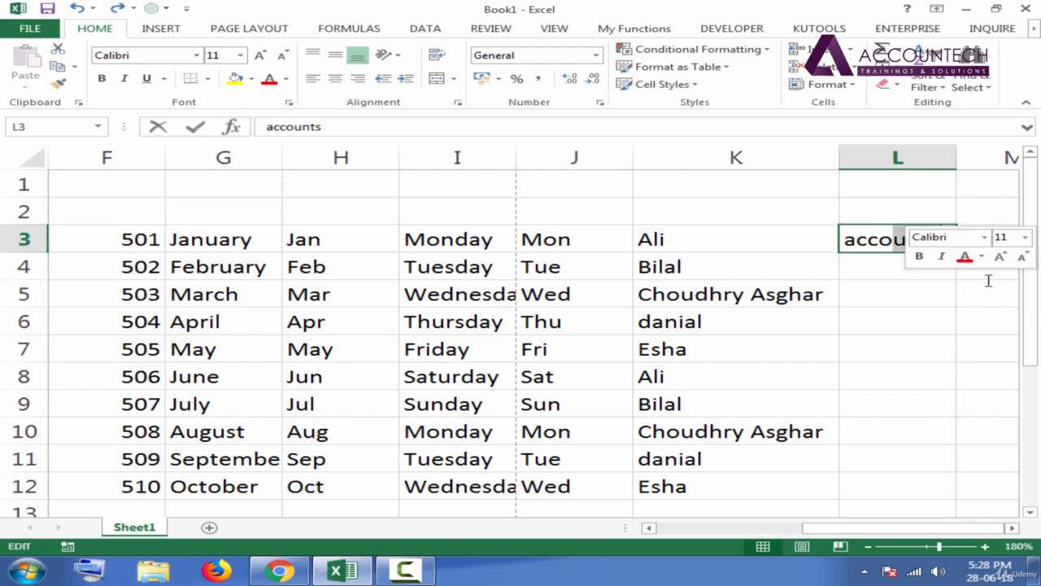
{"action": "key", "text": "Escape"}
{"action": "key", "text": "Left"}
{"action": "key", "text": "Right"}
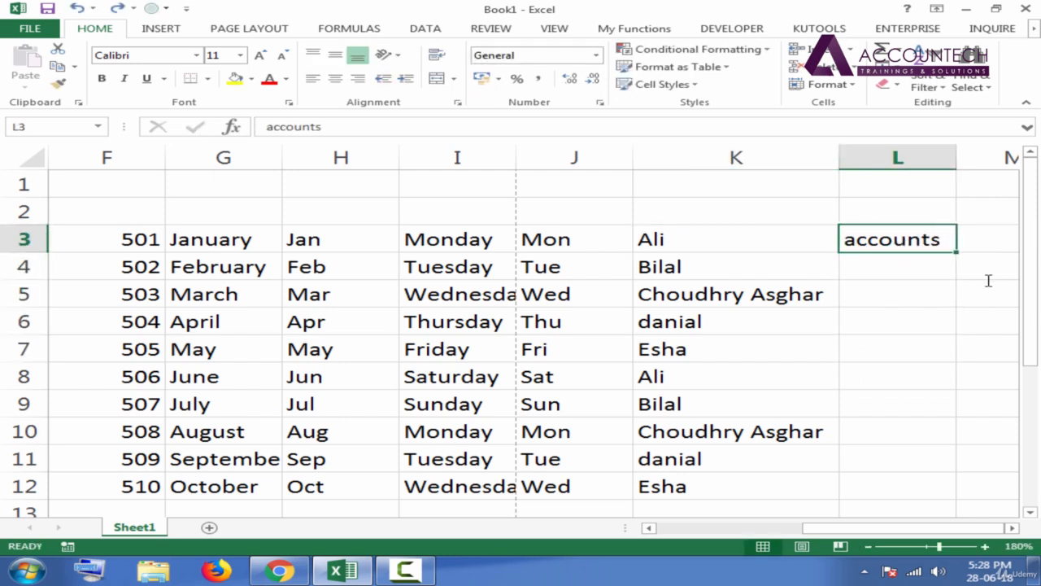
{"action": "key", "text": "shift+Down"}
{"action": "key", "text": "shift+Down"}
{"action": "key", "text": "shift+Down"}
{"action": "key", "text": "shift+Down"}
{"action": "key", "text": "shift+Down"}
{"action": "key", "text": "shift+Down"}
{"action": "key", "text": "shift+Down"}
{"action": "key", "text": "shift+Down"}
{"action": "key", "text": "shift+Down"}
{"action": "key", "text": "shift+Down"}
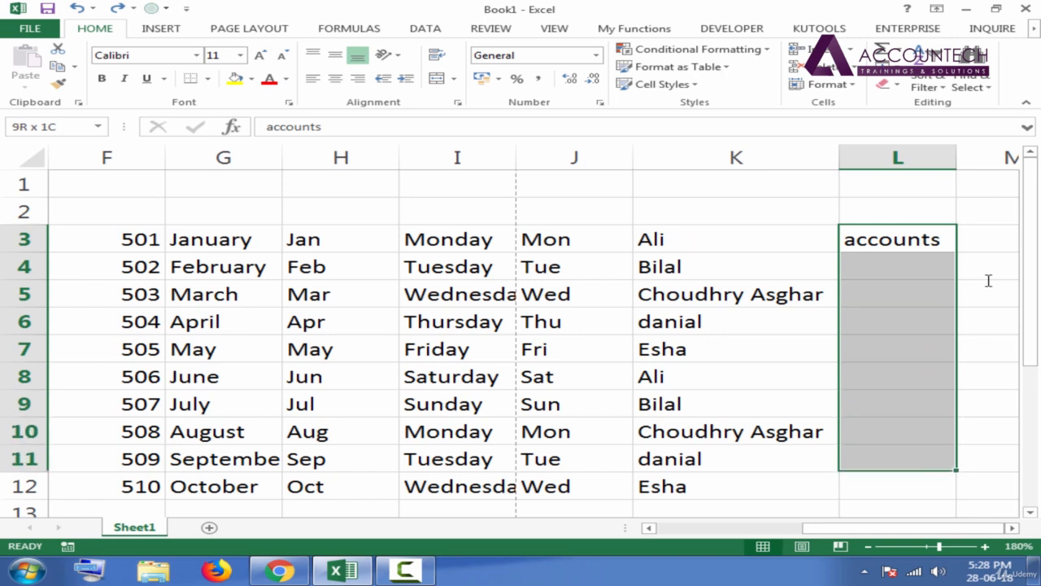
{"action": "key", "text": "shift+Up"}
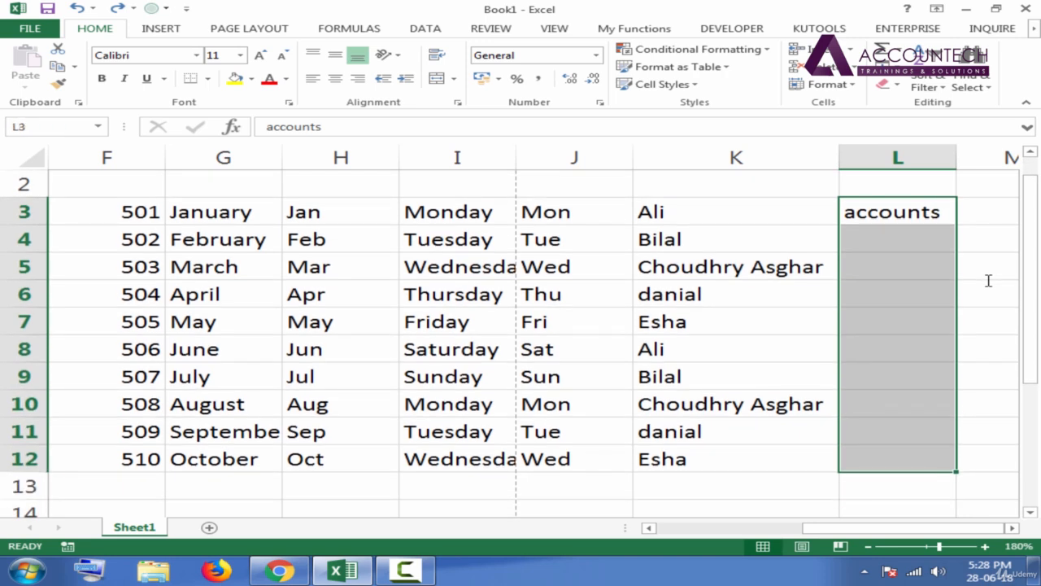
{"action": "key", "text": "ctrl+d"}
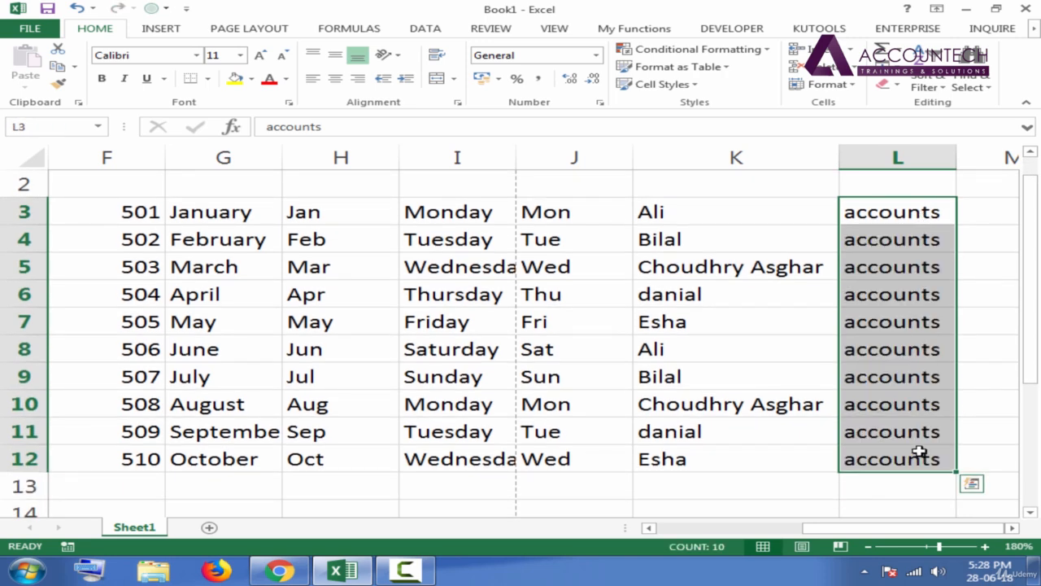
{"action": "key", "text": "Delete"}
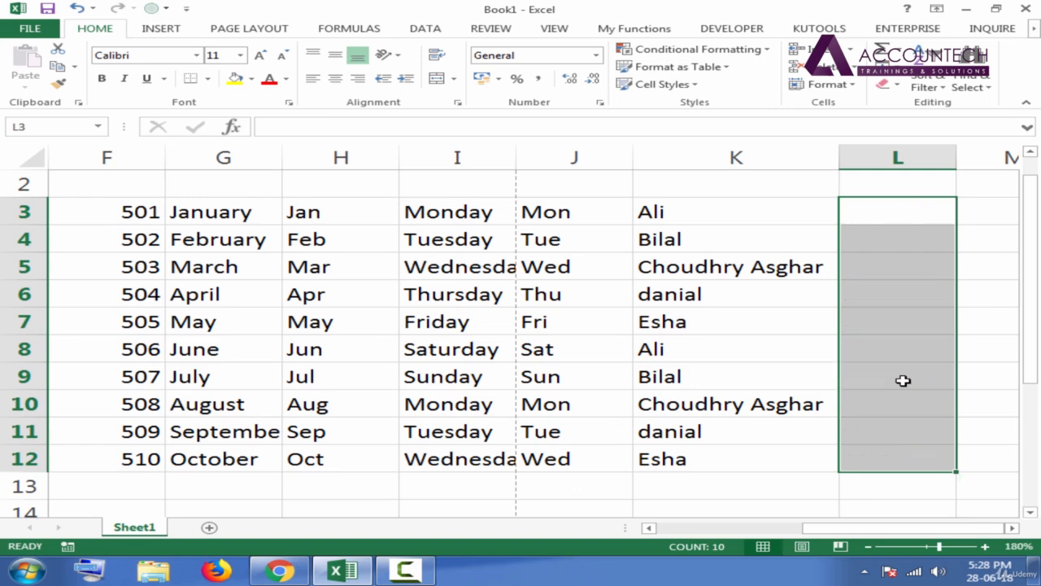
Step: Go back across the table to cell B3, the first cell of the data
{"action": "left_click", "coordinate": [763, 277]}
{"action": "key", "text": "Left"}
{"action": "key", "text": "Left"}
{"action": "key", "text": "Left"}
{"action": "key", "text": "Left"}
{"action": "key", "text": "Left"}
{"action": "key", "text": "Left"}
{"action": "key", "text": "Left"}
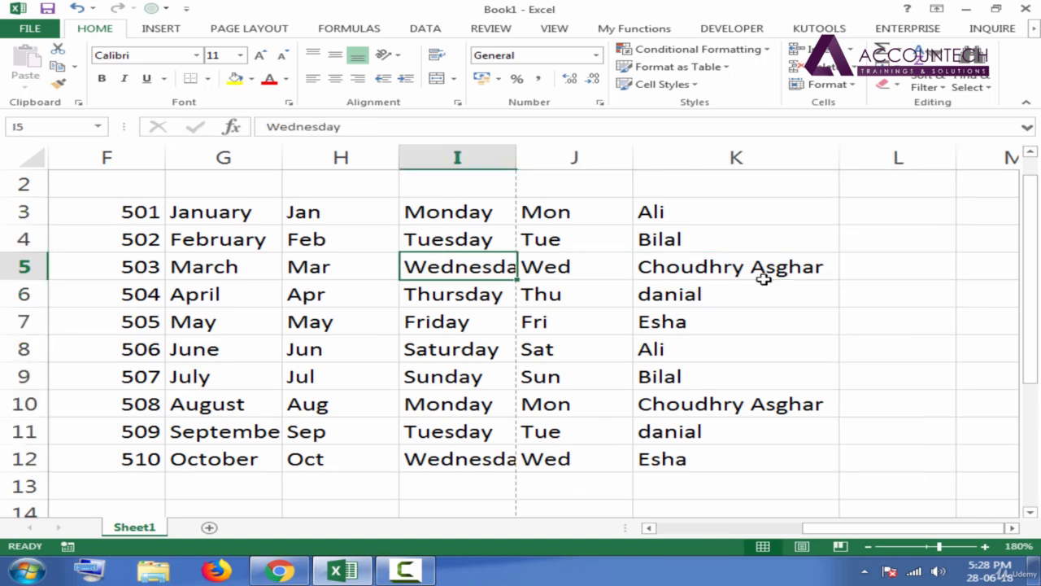
{"action": "key", "text": "Up"}
{"action": "key", "text": "Up"}
{"action": "key", "text": "Left"}
{"action": "key", "text": "Left"}
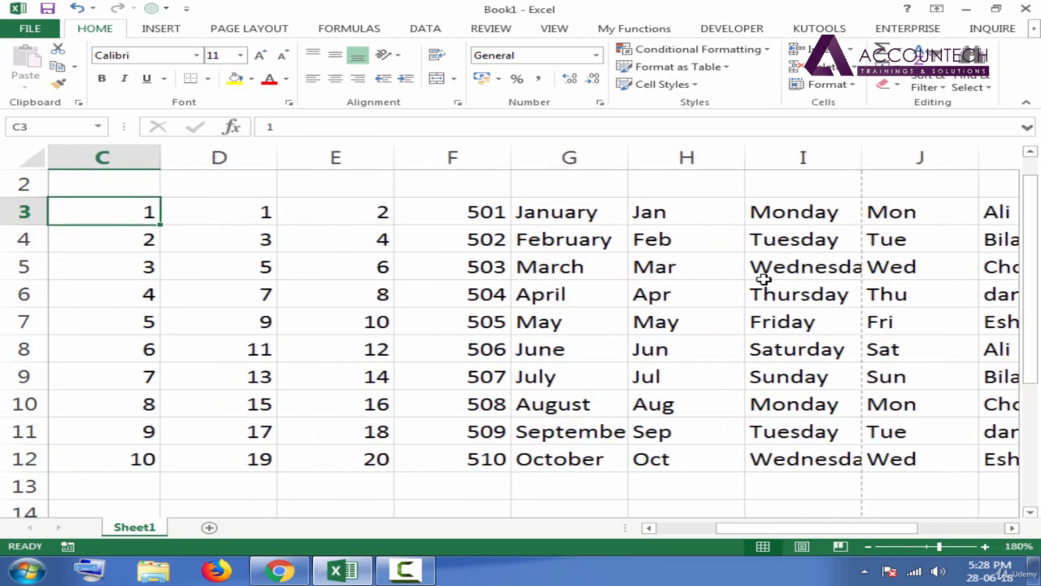
{"action": "key", "text": "Left"}
{"action": "key", "text": "Right"}
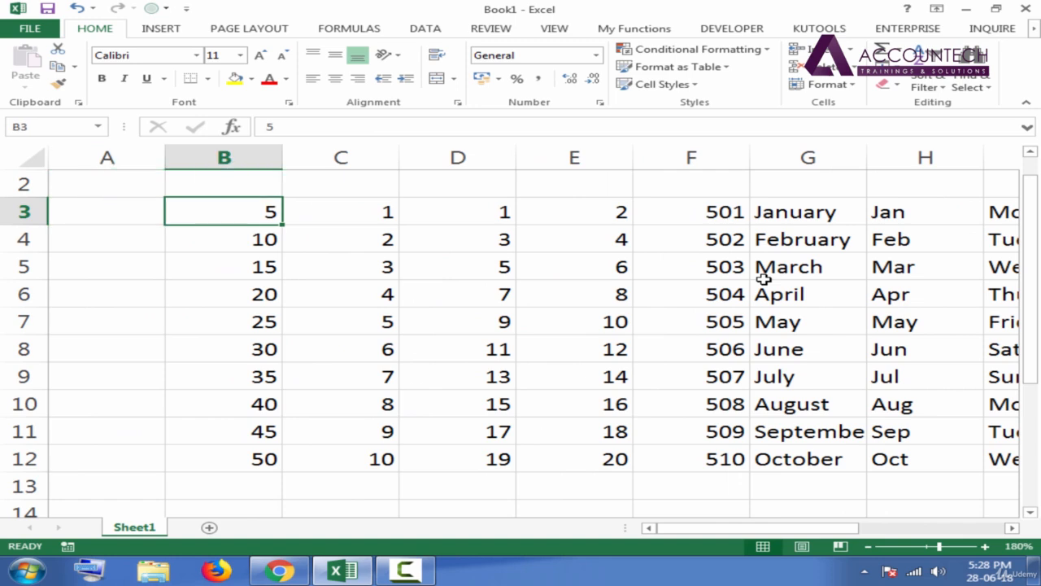
{"action": "key", "text": "Right"}
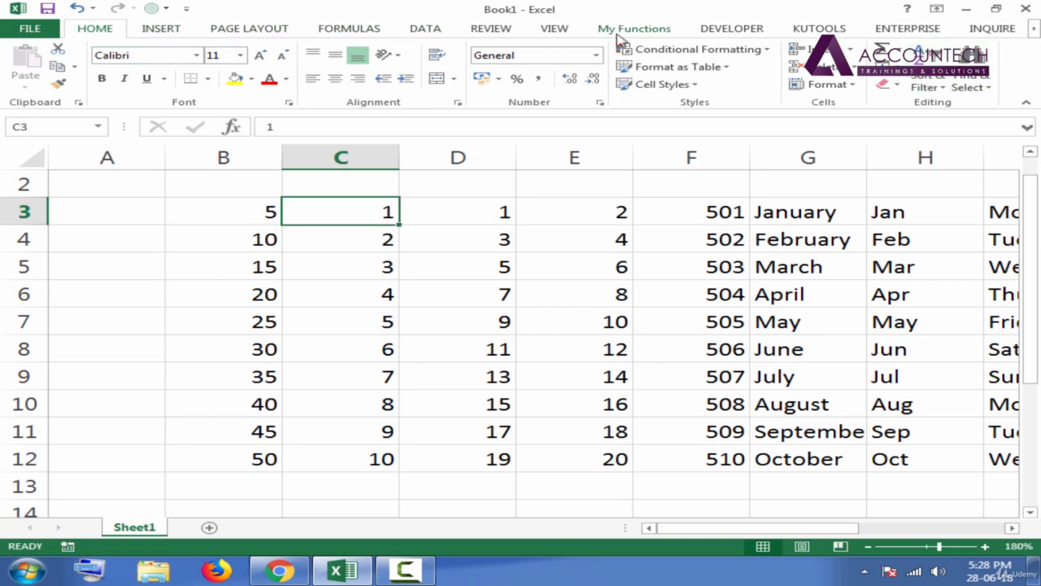
{"action": "left_click", "coordinate": [239, 211]}
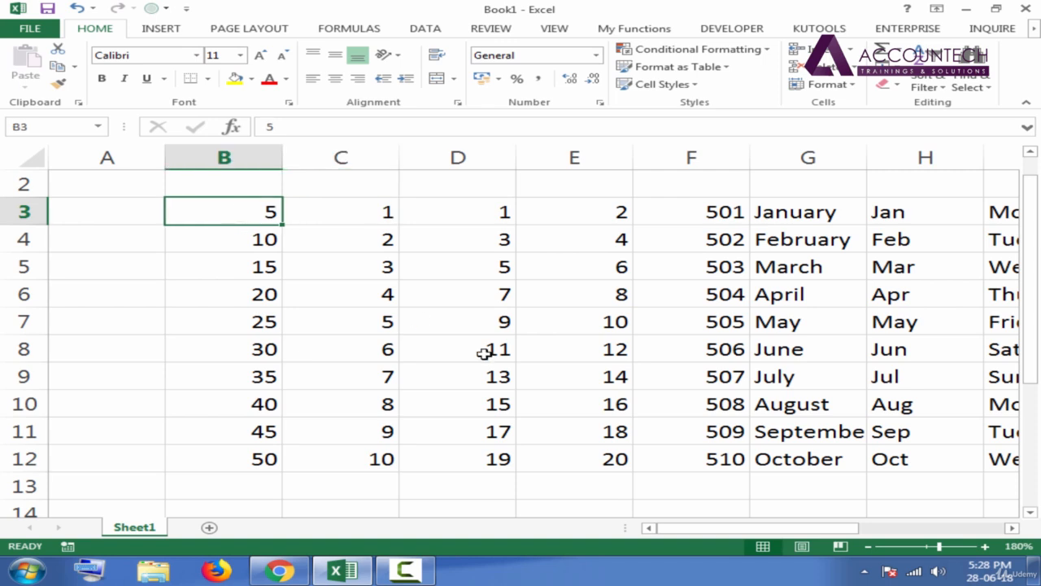
Step: Move cell by cell along row 3 from B3 and back to the row's first value
{"action": "key", "text": "Right"}
{"action": "key", "text": "Right"}
{"action": "key", "text": "Right"}
{"action": "key", "text": "Right"}
{"action": "key", "text": "Right"}
{"action": "key", "text": "Right"}
{"action": "key", "text": "Left"}
{"action": "key", "text": "Left"}
{"action": "key", "text": "Left"}
{"action": "key", "text": "Left"}
{"action": "key", "text": "Left"}
{"action": "key", "text": "Left"}
Step: Select the entire data table at once starting from D5, and return to B3
{"action": "left_click", "coordinate": [444, 279]}
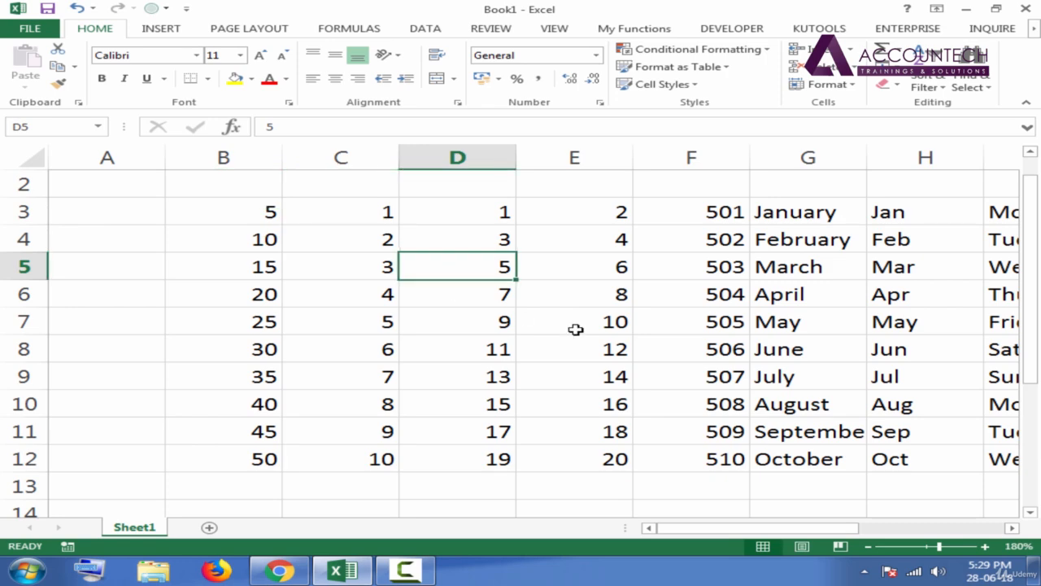
{"action": "key", "text": "ctrl+a"}
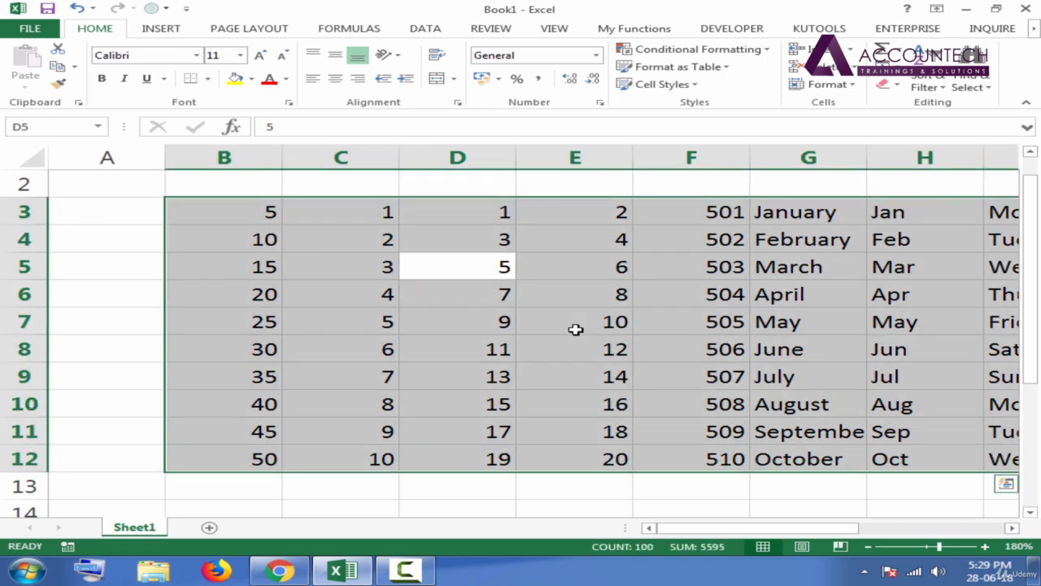
{"action": "left_click", "coordinate": [244, 210]}
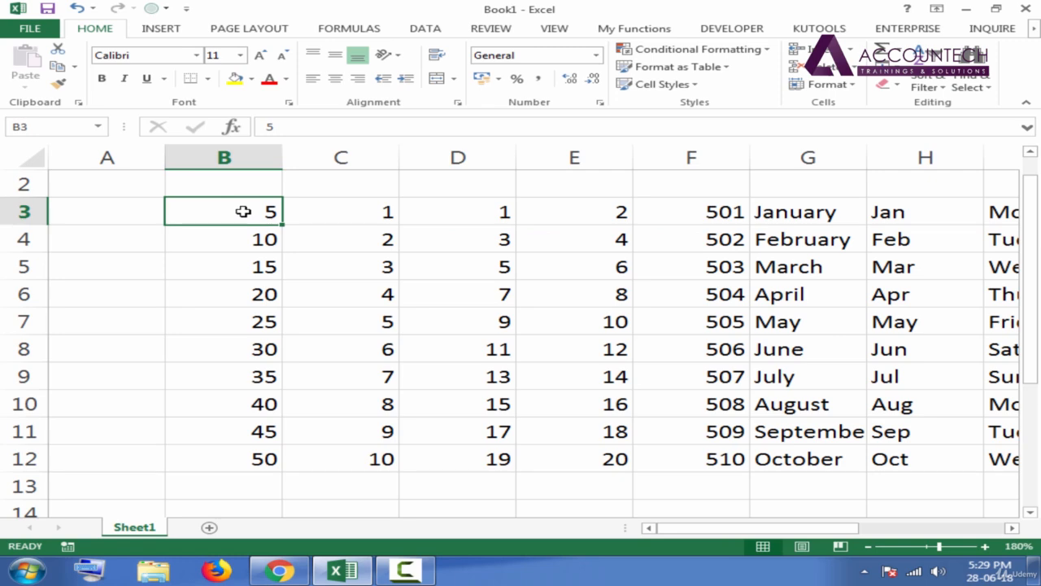
Step: Extend the selection from B3 along row 3 one cell at a time, and return to B3
{"action": "left_click_drag", "start_coordinate": [718, 527], "coordinate": [739, 531]}
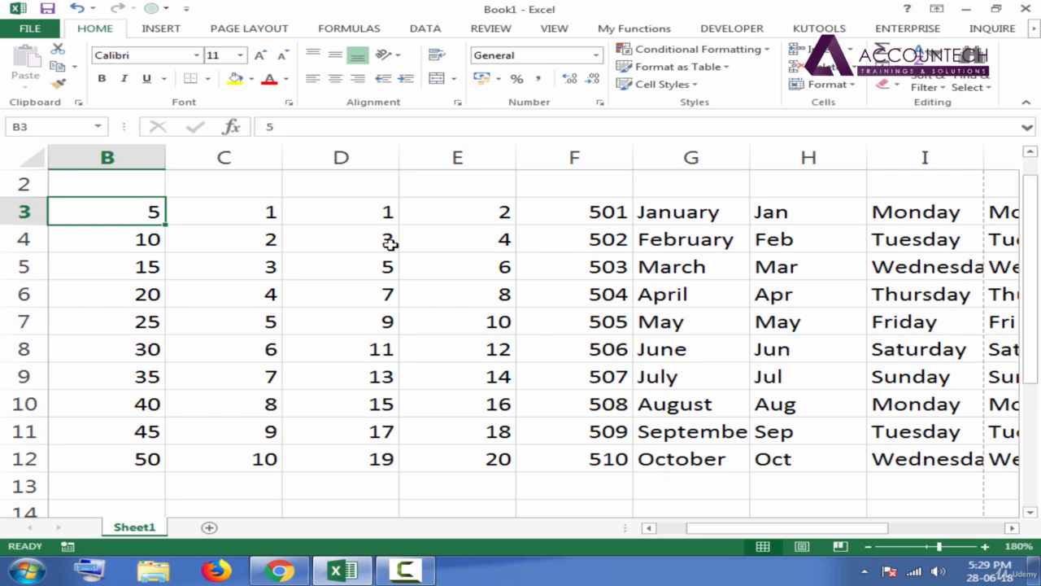
{"action": "key", "text": "shift+Right"}
{"action": "key", "text": "shift+Right"}
{"action": "key", "text": "shift+Right"}
{"action": "key", "text": "shift+Right"}
{"action": "key", "text": "Home"}
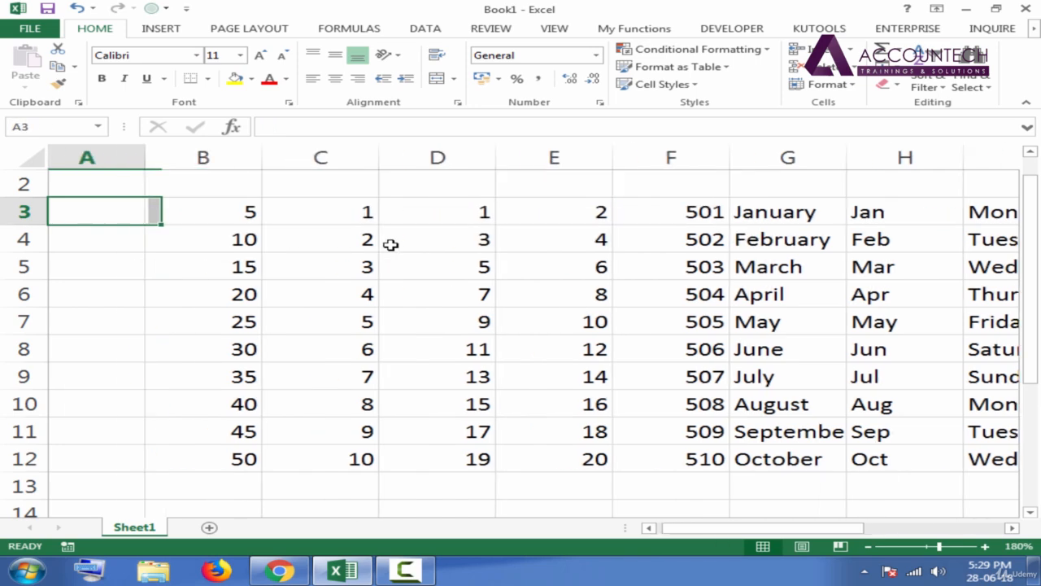
{"action": "key", "text": "Right"}
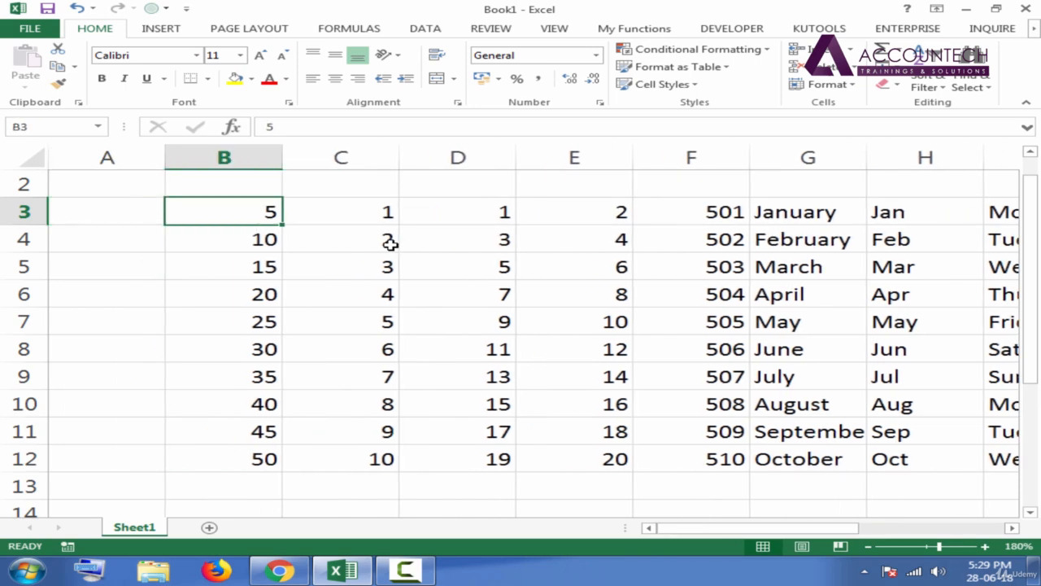
Step: Extend the selection from B3 to the end of row 3 and down to cover B3:K12, and return to B3
{"action": "key", "text": "ctrl+shift+Right"}
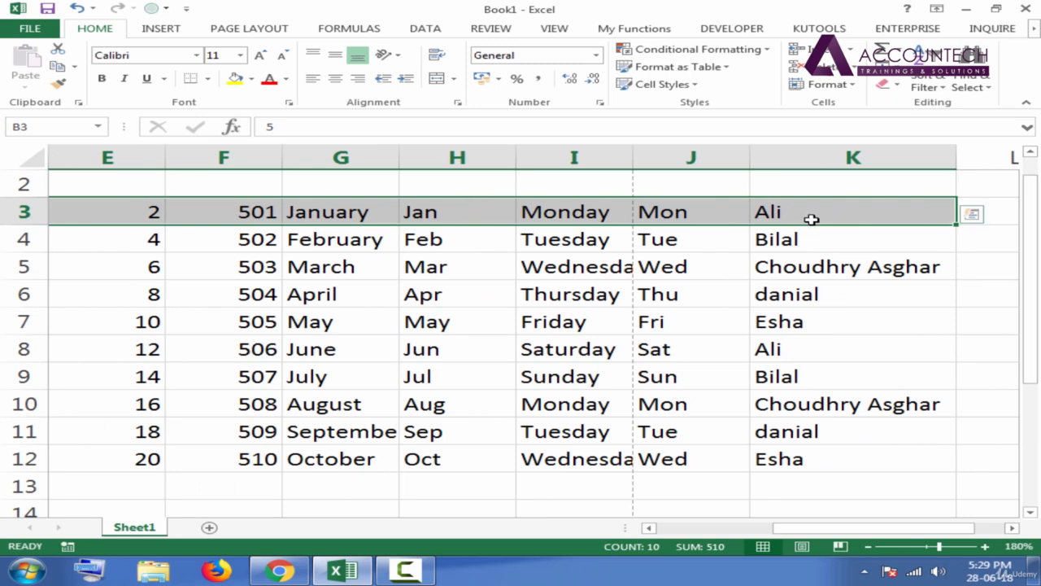
{"action": "key", "text": "ctrl+shift+Down"}
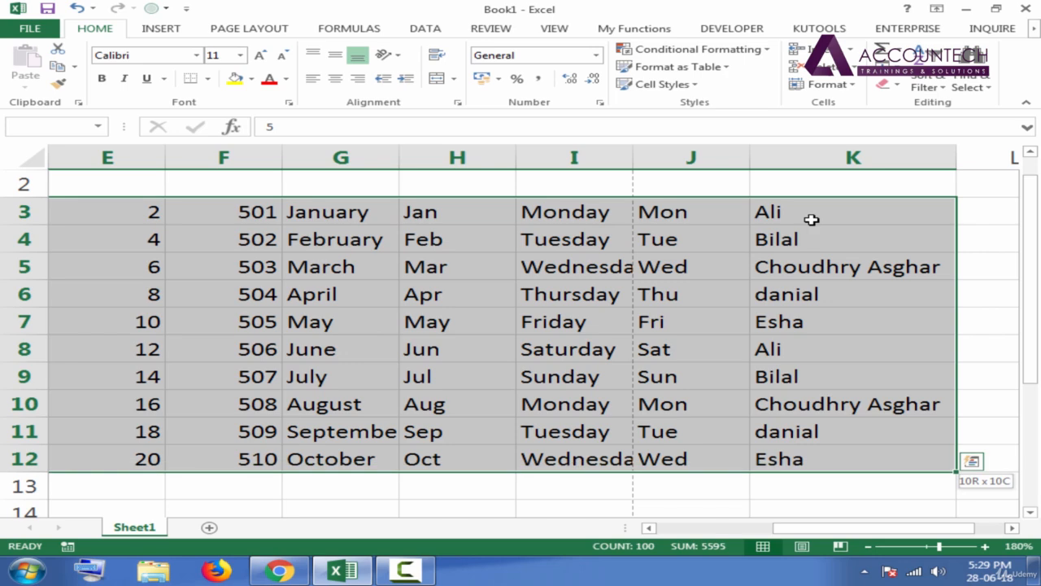
{"action": "key", "text": "ctrl+q"}
{"action": "key", "text": "Escape"}
{"action": "key", "text": "Left"}
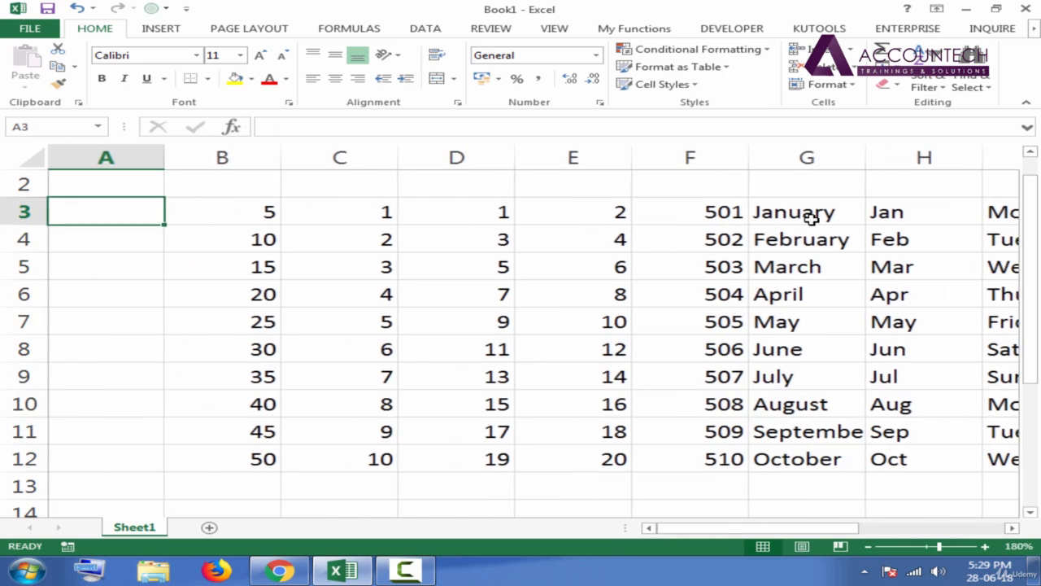
{"action": "key", "text": "Right"}
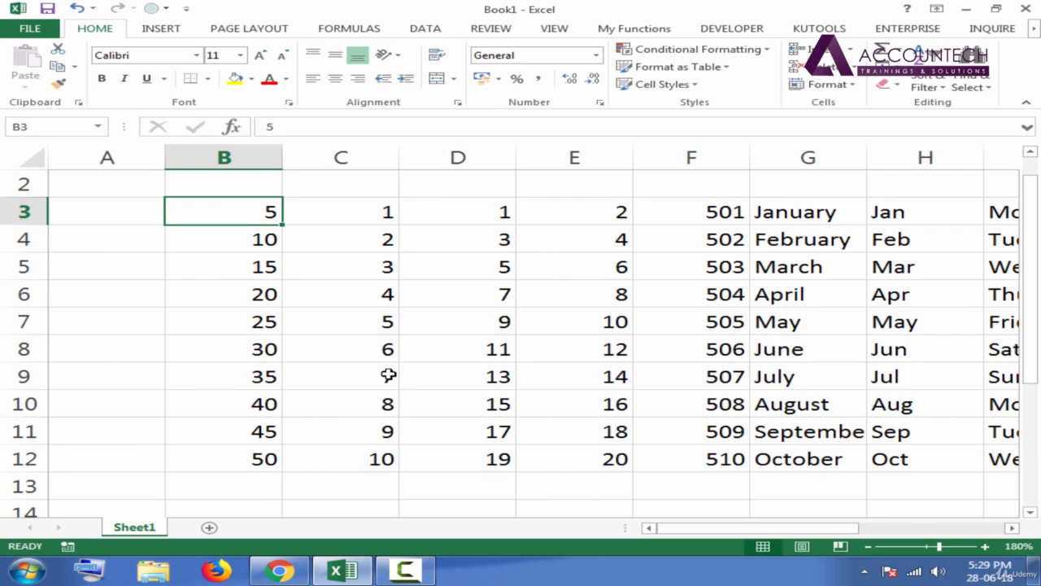
Step: Extend the selection from B3 to the last value of column B, and separately across row 3 to K3, and collapse it to B3
{"action": "key", "text": "ctrl+shift+Down"}
{"action": "key", "text": "Right"}
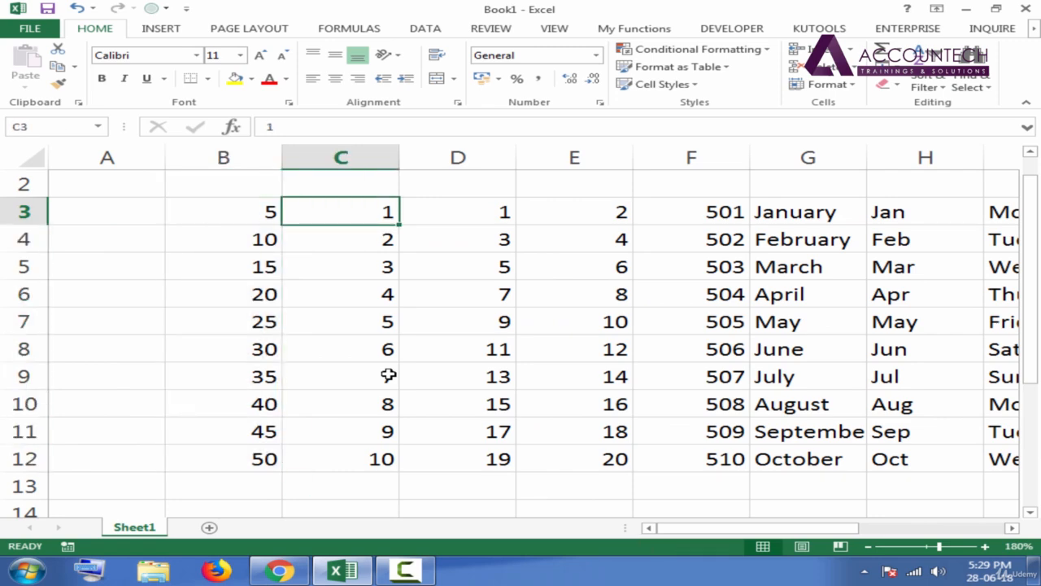
{"action": "key", "text": "Left"}
{"action": "key", "text": "ctrl+shift+Right"}
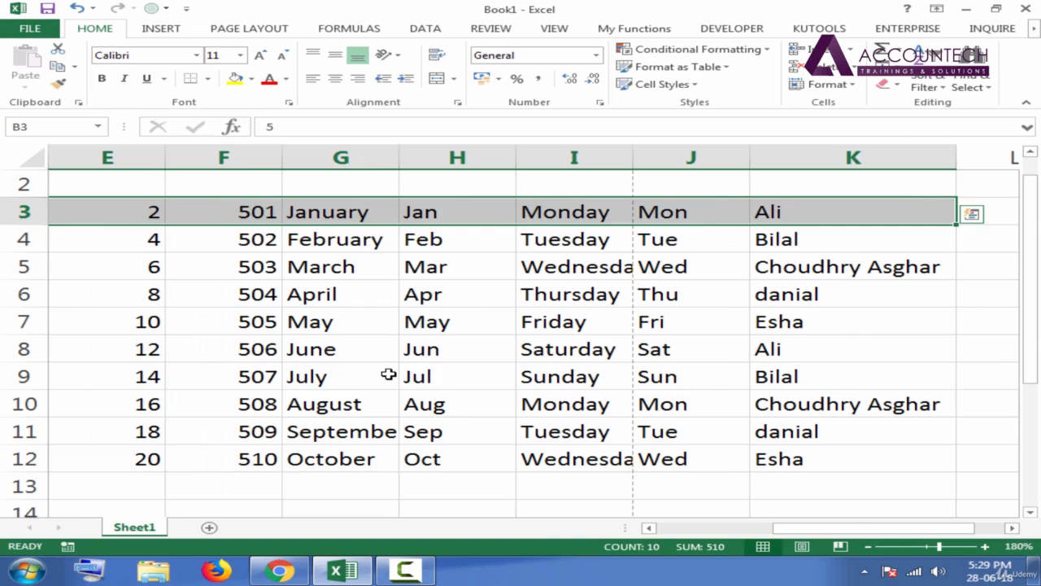
{"action": "key", "text": "ctrl+shift+Left"}
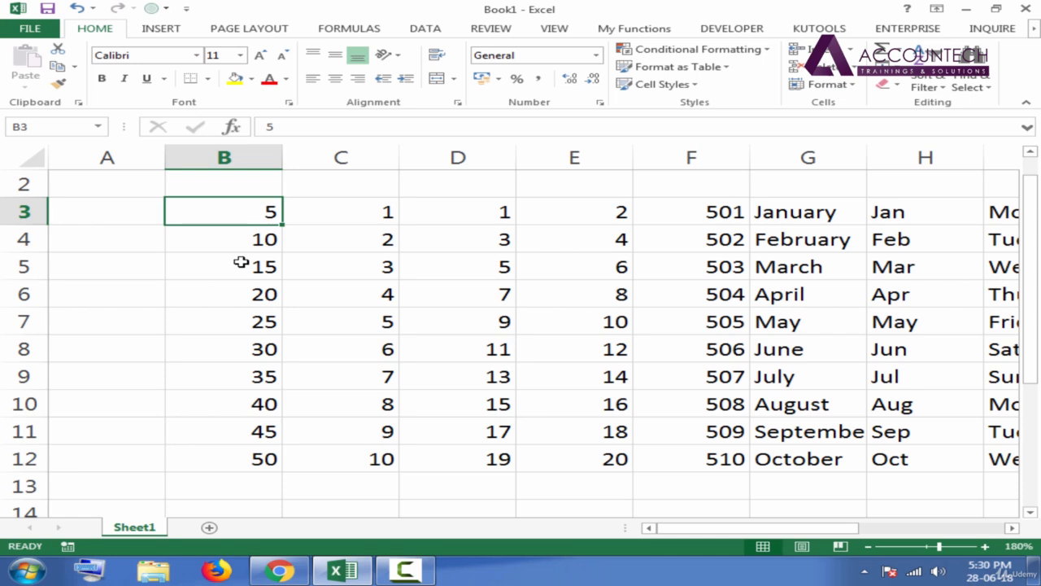
Step: Select the whole of column B, and select only its data cells B3:B12 before moving to B4
{"action": "key", "text": "ctrl+space"}
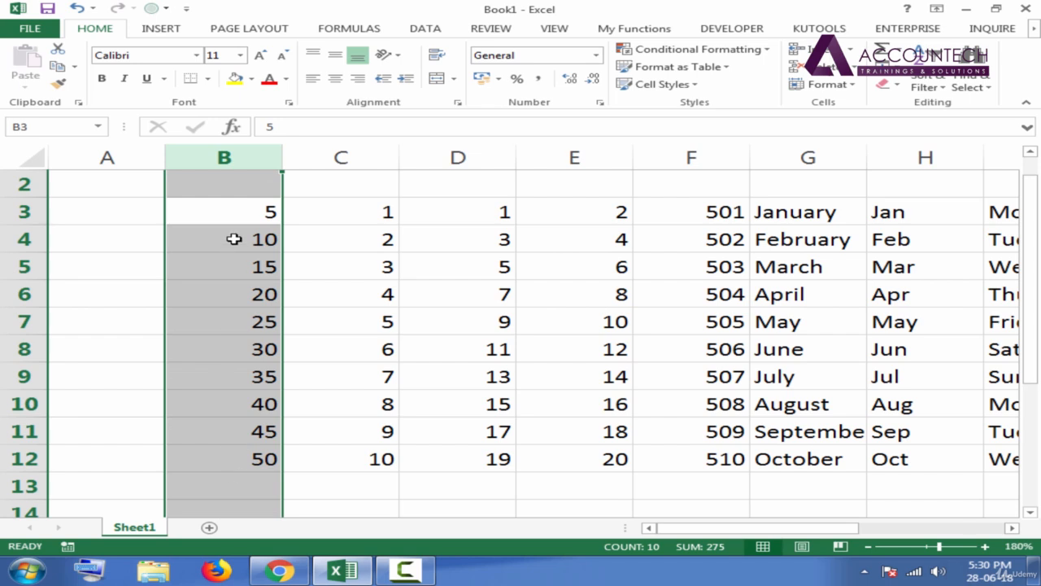
{"action": "left_click_drag", "start_coordinate": [243, 210], "coordinate": [255, 455]}
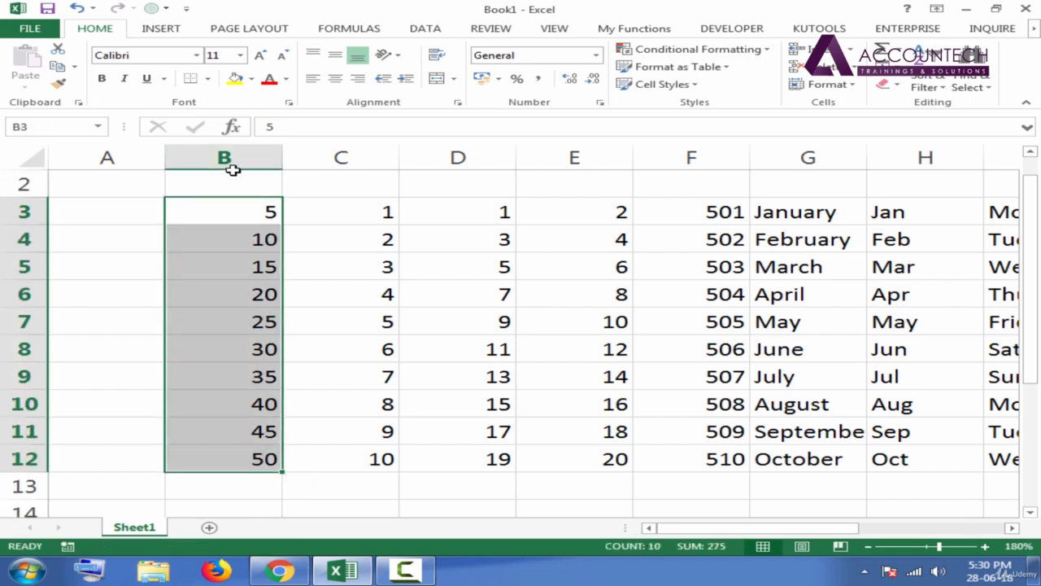
{"action": "key", "text": "Down"}
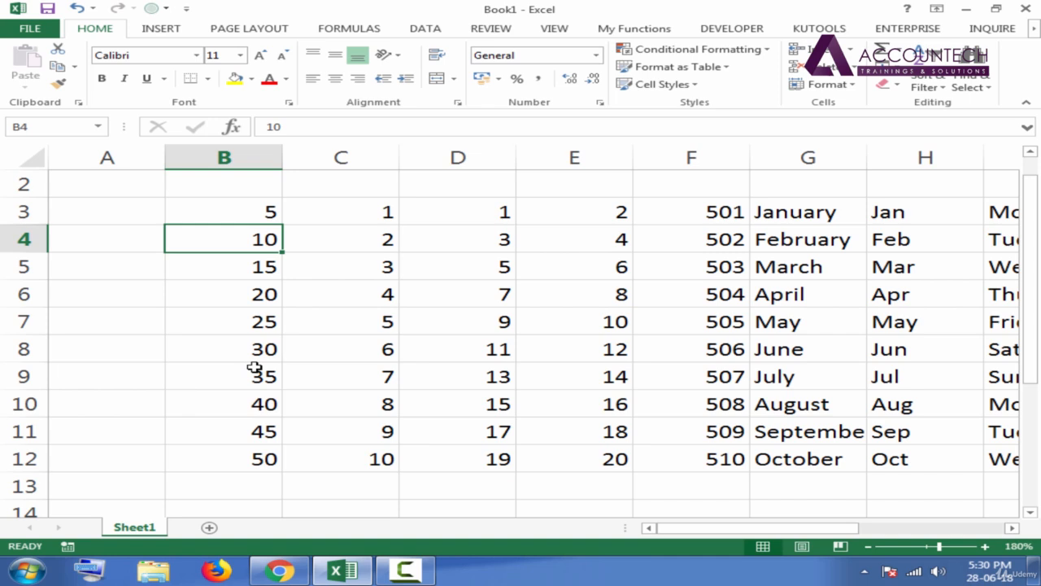
Step: Select the whole of column B, first from its header and again starting from cells B5 and B3
{"action": "left_click", "coordinate": [222, 154]}
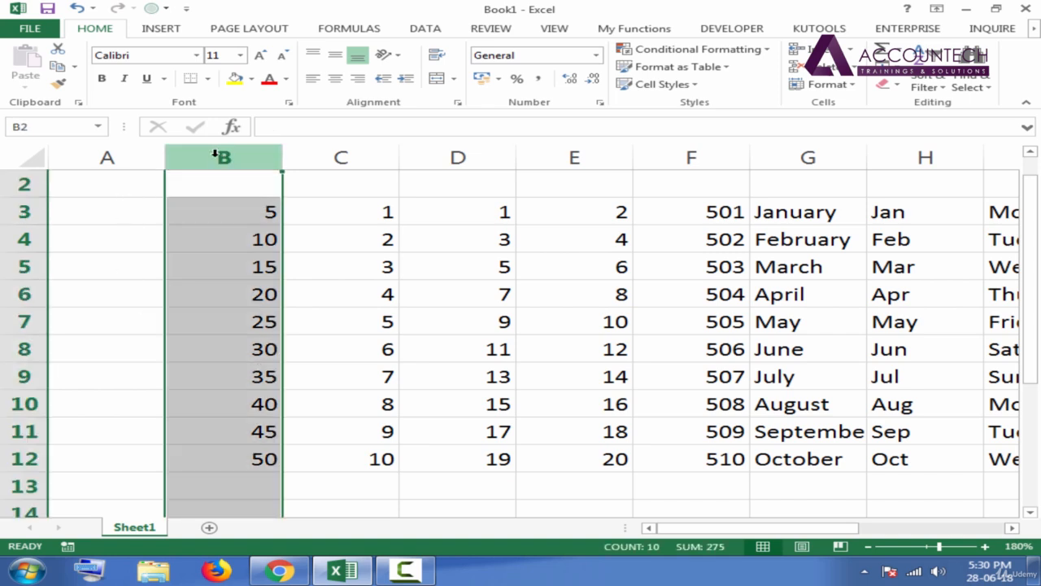
{"action": "left_click", "coordinate": [236, 257]}
{"action": "key", "text": "ctrl+space"}
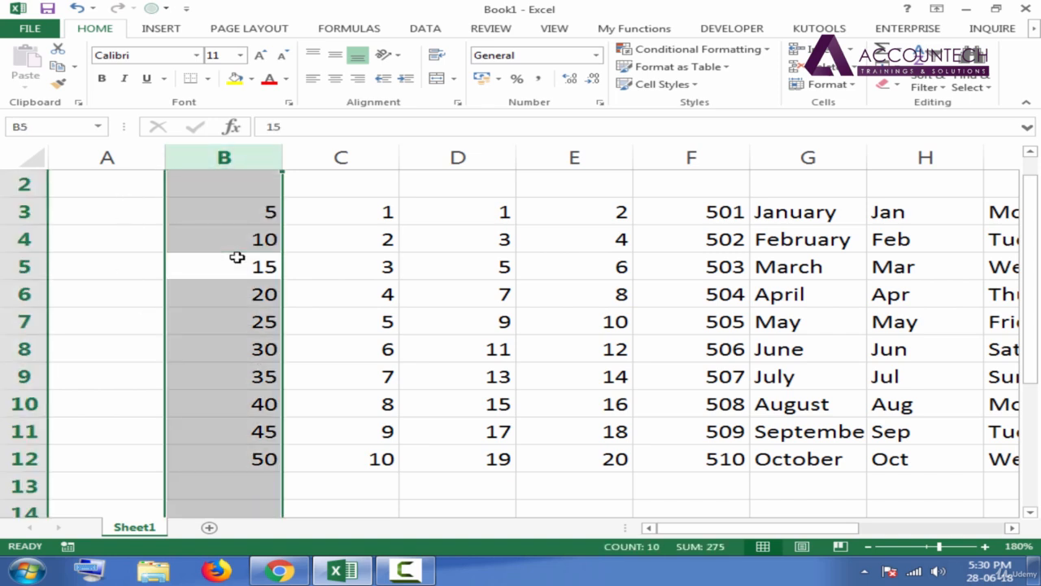
{"action": "left_click", "coordinate": [238, 218]}
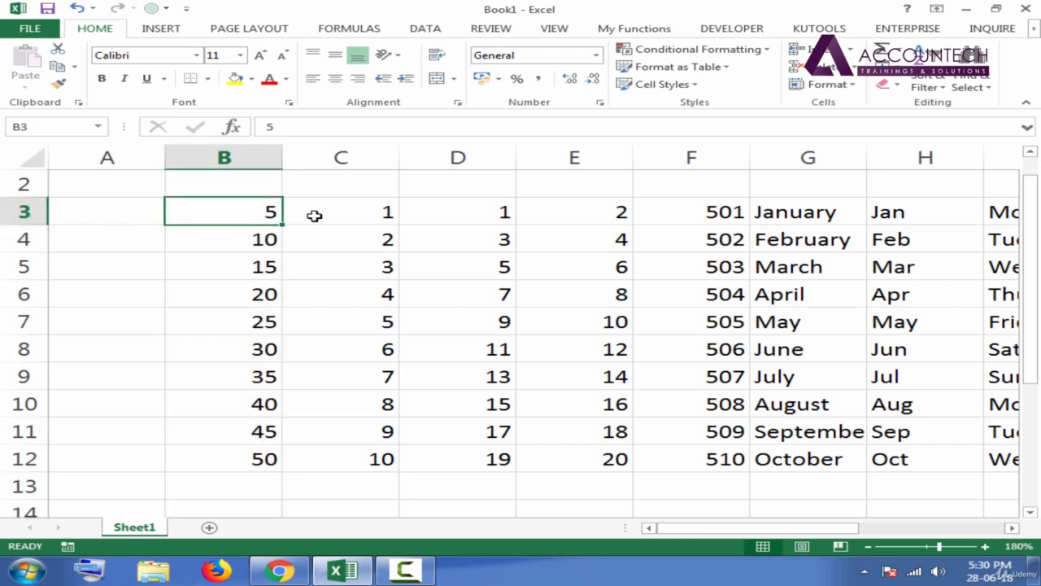
{"action": "key", "text": "ctrl+space"}
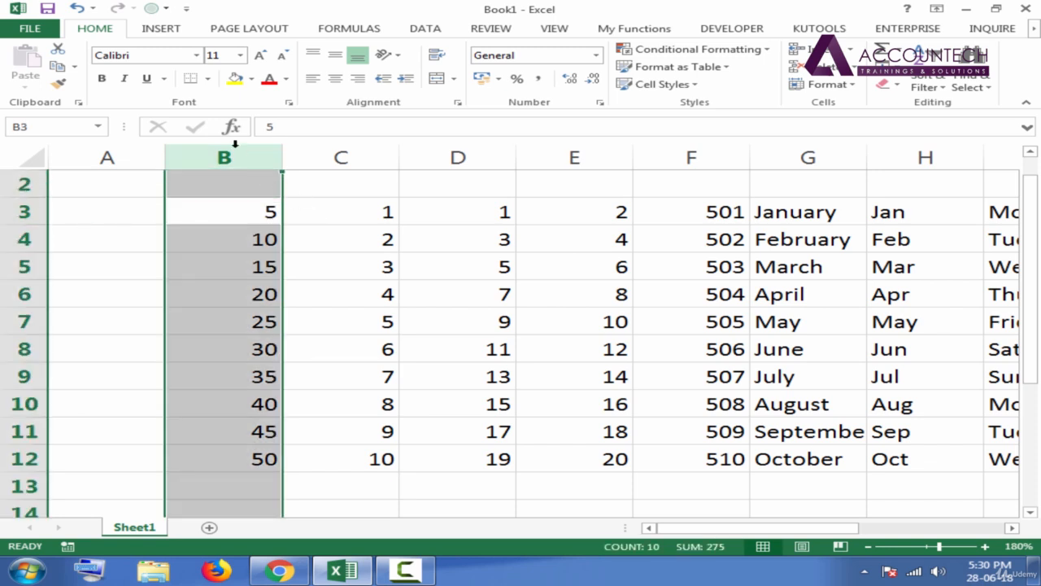
Step: Select the whole of row 3 starting from B3, and clear the selection by moving to C5
{"action": "left_click", "coordinate": [233, 206]}
{"action": "key", "text": "shift+space"}
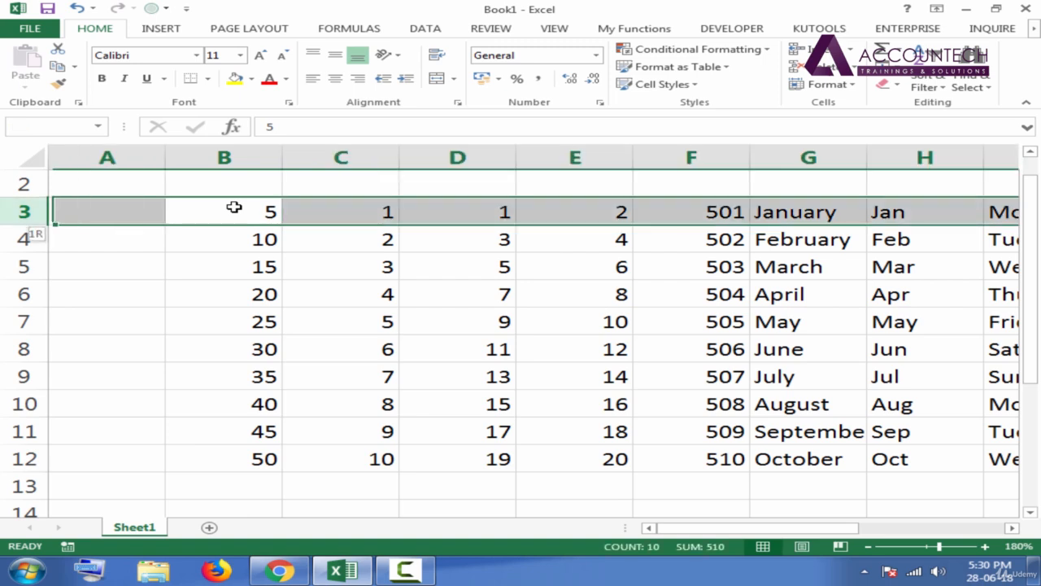
{"action": "left_click", "coordinate": [360, 211]}
{"action": "left_click", "coordinate": [235, 212]}
{"action": "left_click", "coordinate": [340, 273]}
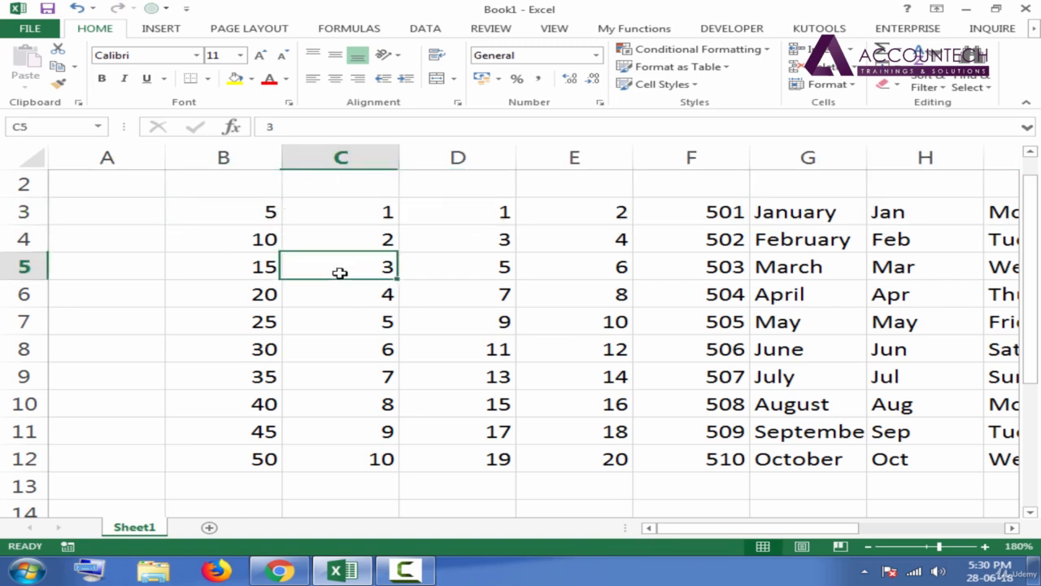
Step: Move from B3 to C4, select the surrounding data table, and return to B3
{"action": "left_click", "coordinate": [251, 217]}
{"action": "key", "text": "Right"}
{"action": "key", "text": "Down"}
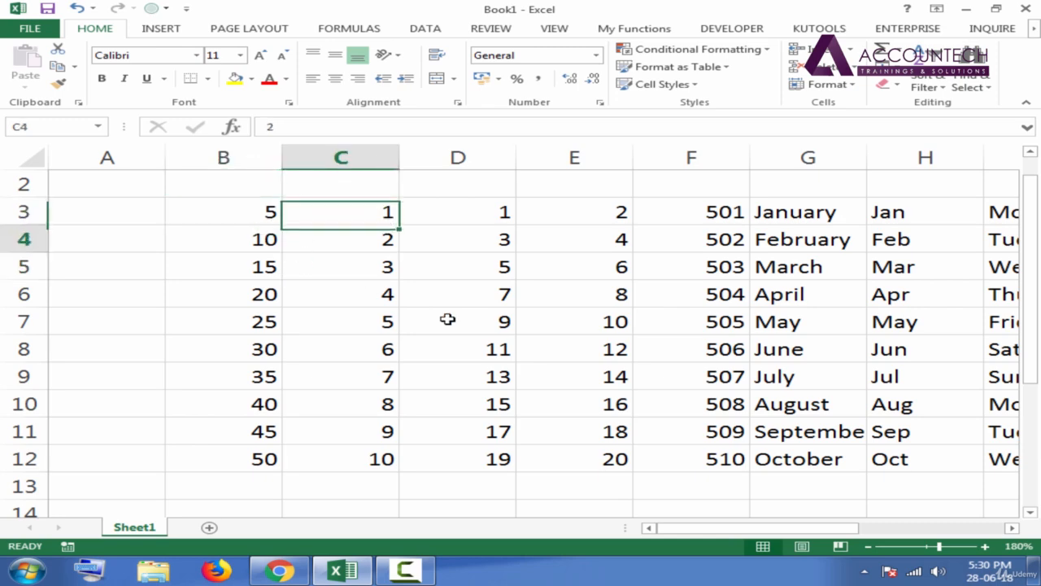
{"action": "key", "text": "ctrl+a"}
{"action": "key", "text": "Left"}
{"action": "key", "text": "Up"}
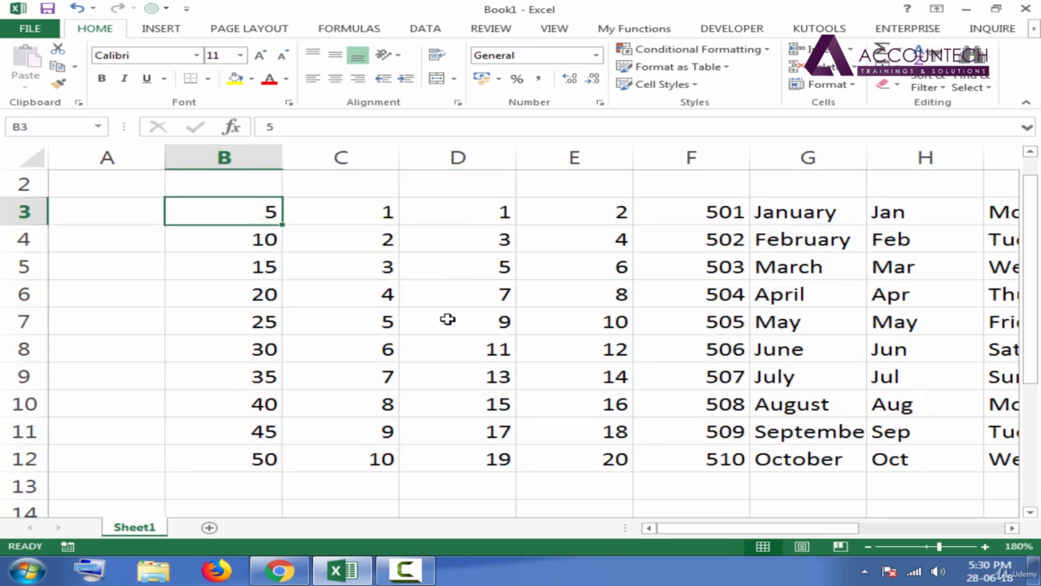
Step: Extend the selection from B3 across row 3 and down to cover the data table B3:K12
{"action": "key", "text": "ctrl+shift+Right"}
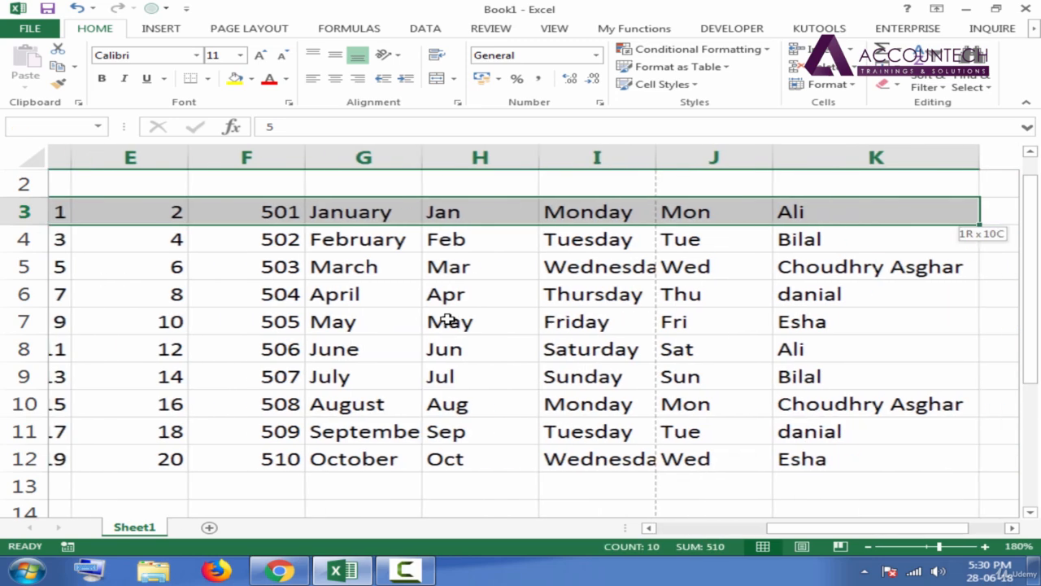
{"action": "key", "text": "ctrl+shift+Down"}
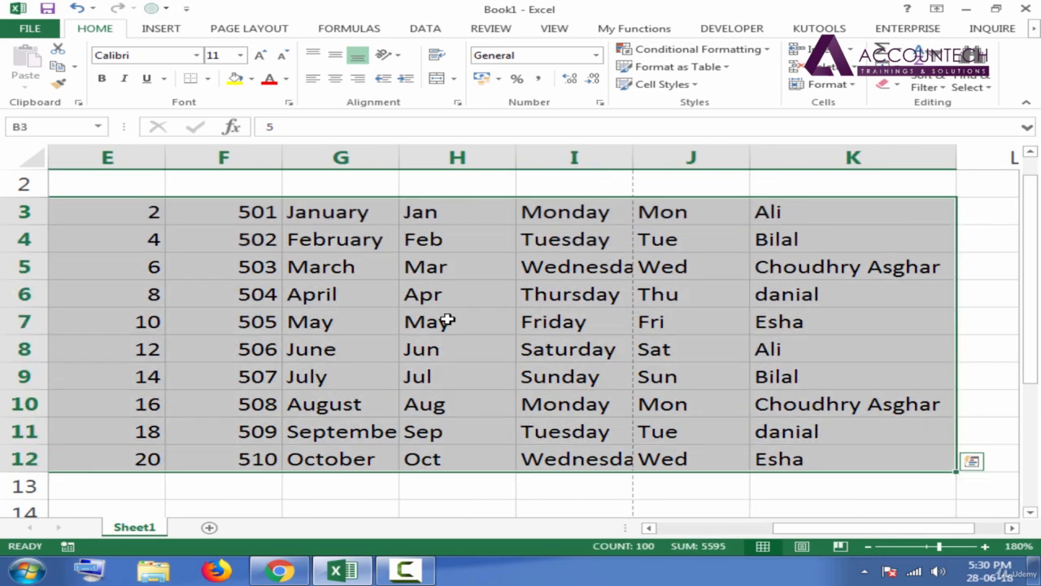
{"action": "left_click_drag", "start_coordinate": [842, 528], "coordinate": [915, 532]}
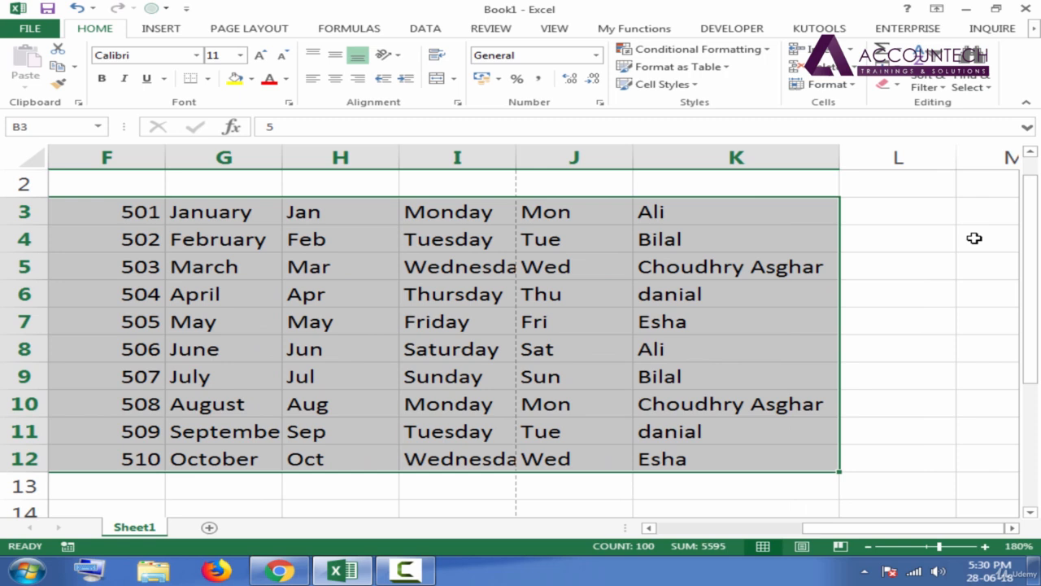
{"action": "left_click_drag", "start_coordinate": [885, 527], "coordinate": [682, 530]}
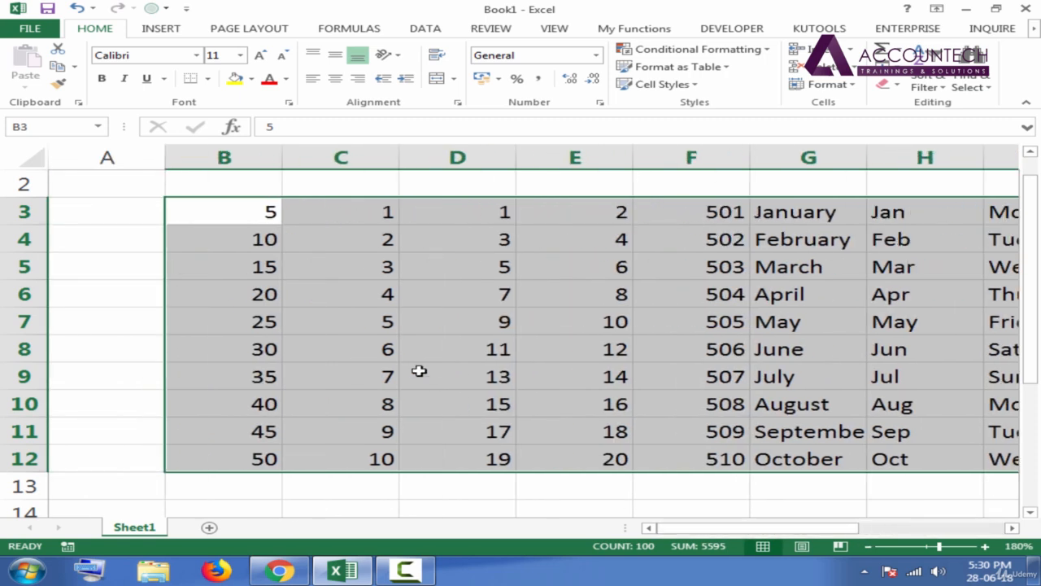
{"action": "mouse_move", "coordinate": [722, 528]}
{"action": "left_mouse_down"}
{"action": "mouse_move", "coordinate": [780, 536]}
{"action": "mouse_move", "coordinate": [716, 530]}
{"action": "left_mouse_up"}
Step: Try a light blue theme fill on the selected table B3:K12 and undo it
{"action": "left_click", "coordinate": [252, 79]}
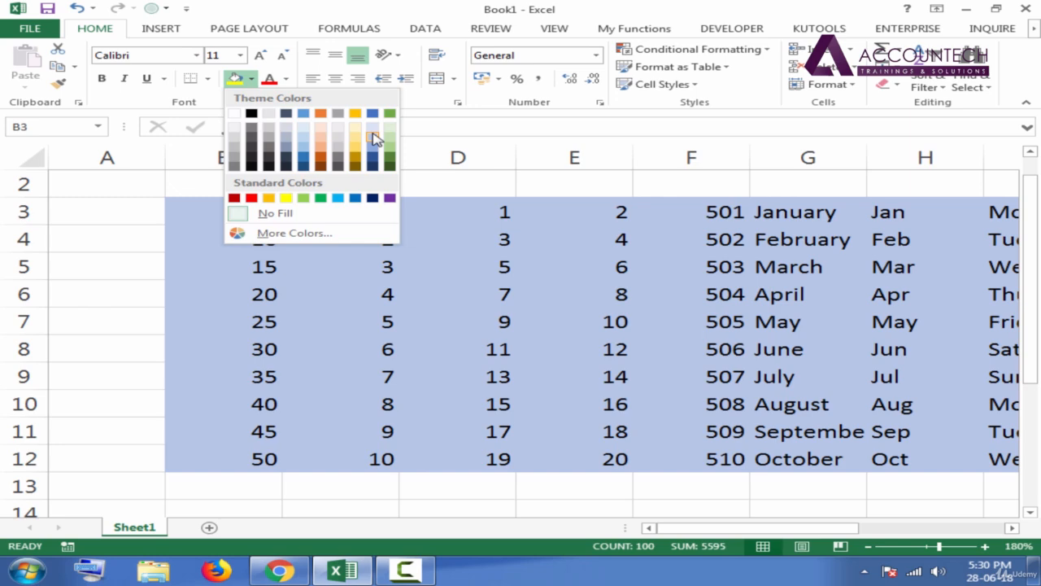
{"action": "left_click", "coordinate": [373, 139]}
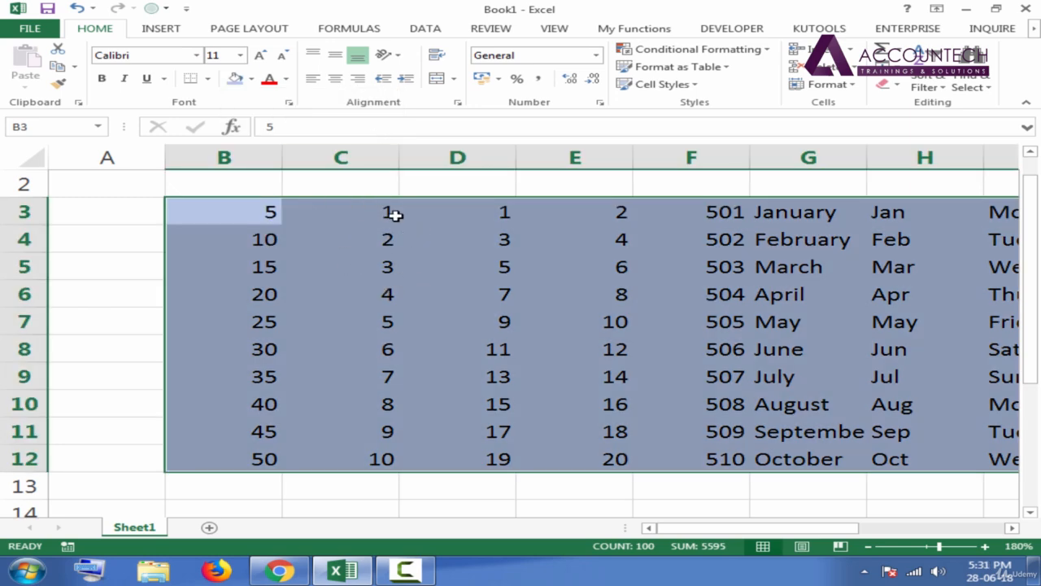
{"action": "key", "text": "ctrl+z"}
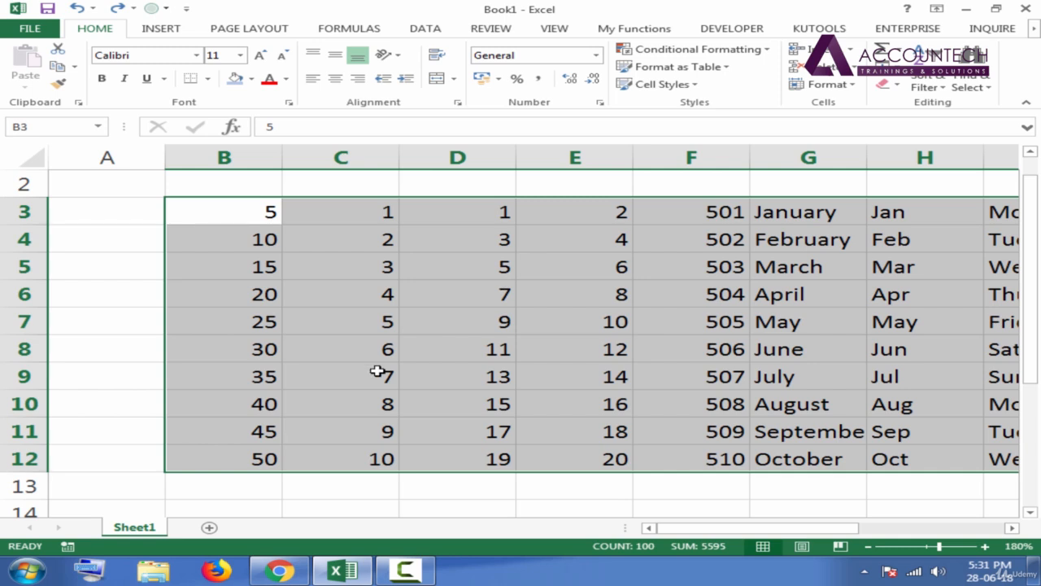
Step: Fill the selected table B3:K12 with the light green theme color from the second row of shades, using only the keyboard
{"action": "left_click_drag", "start_coordinate": [723, 530], "coordinate": [739, 532]}
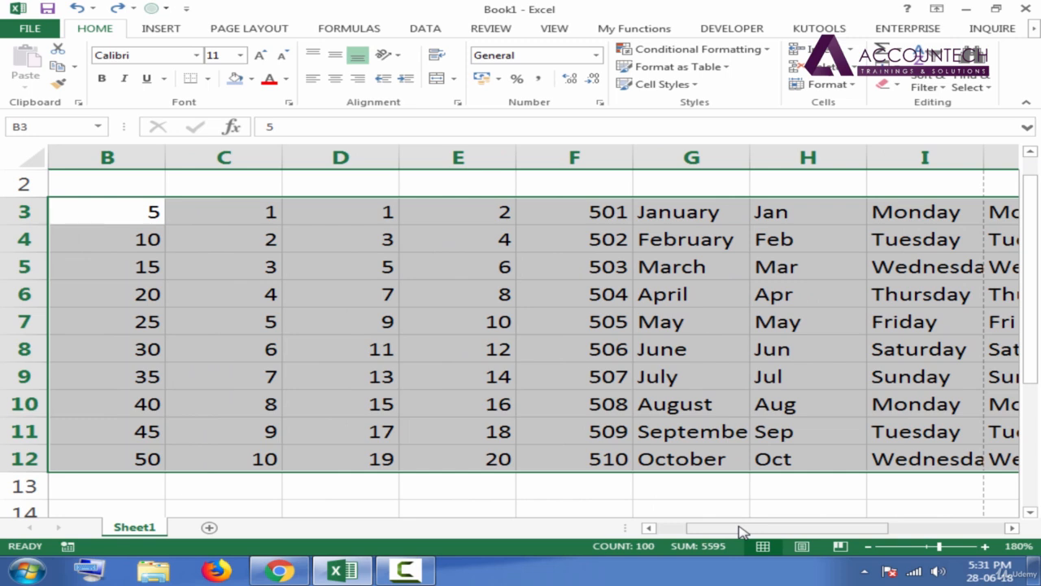
{"action": "key", "text": "alt"}
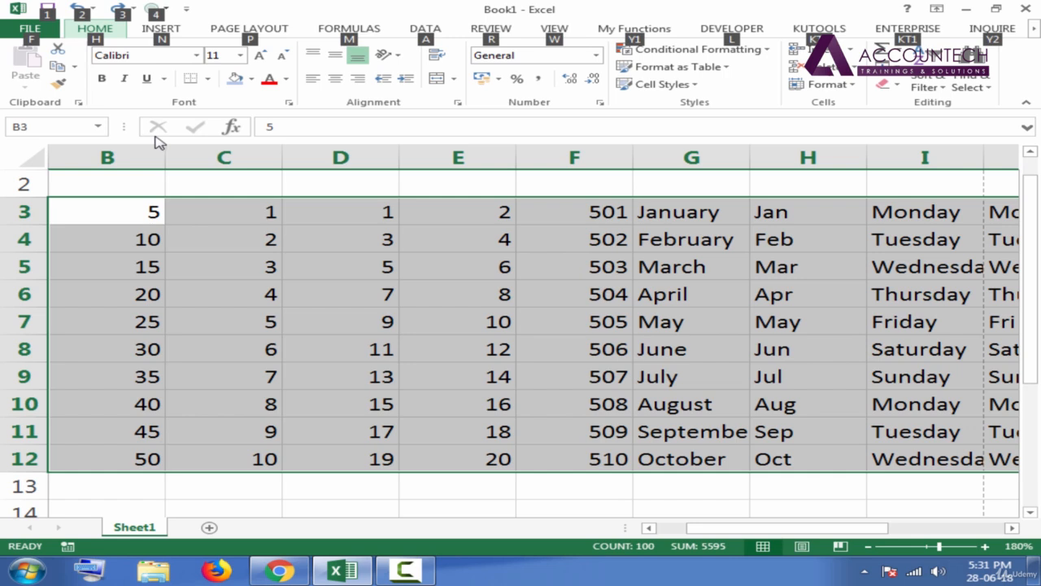
{"action": "key", "text": "h"}
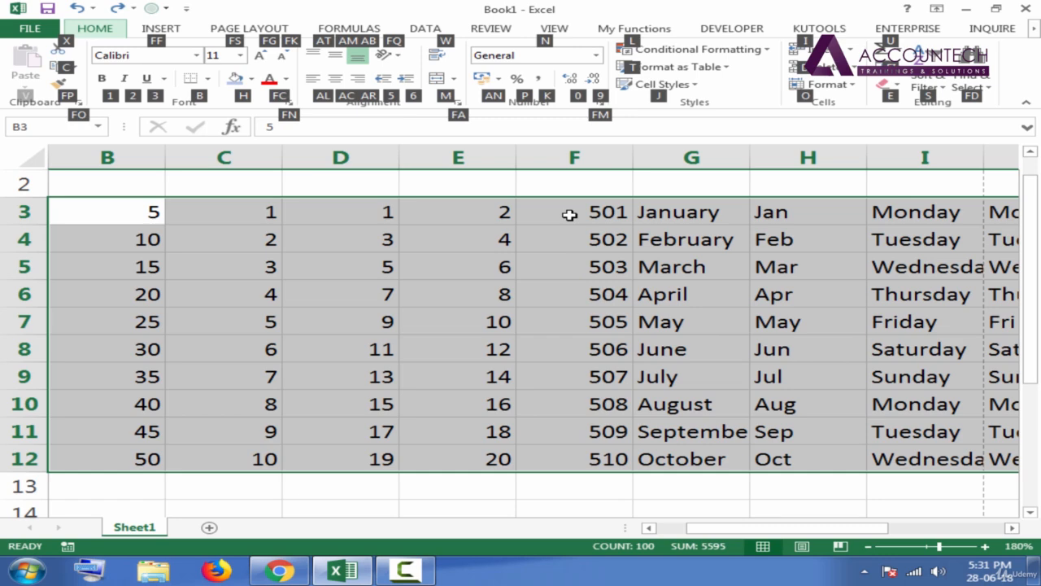
{"action": "key", "text": "h"}
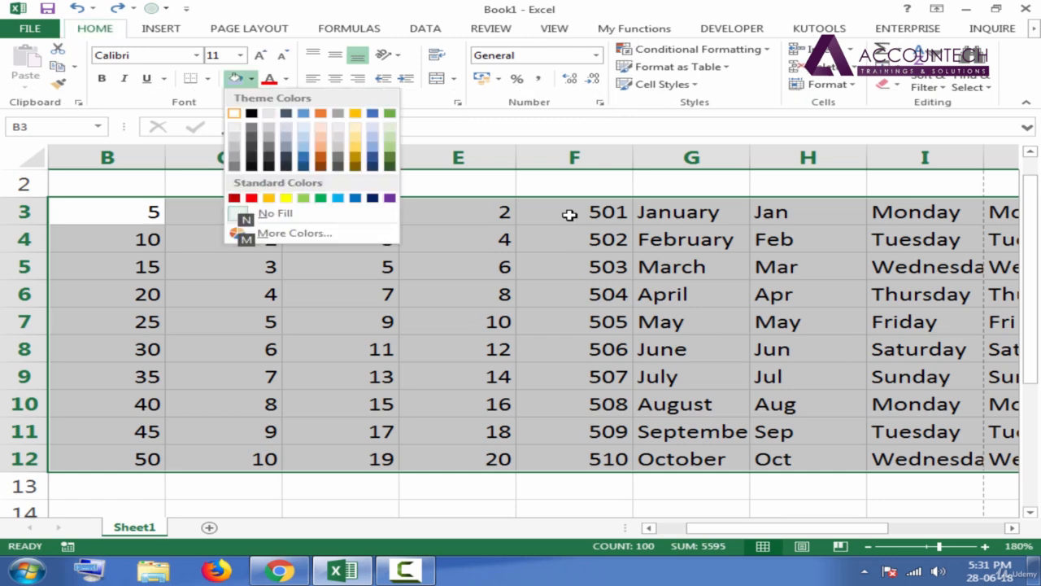
{"action": "key", "text": "Down"}
{"action": "key", "text": "Right"}
{"action": "key", "text": "Right"}
{"action": "key", "text": "Right"}
{"action": "key", "text": "Right"}
{"action": "key", "text": "Right"}
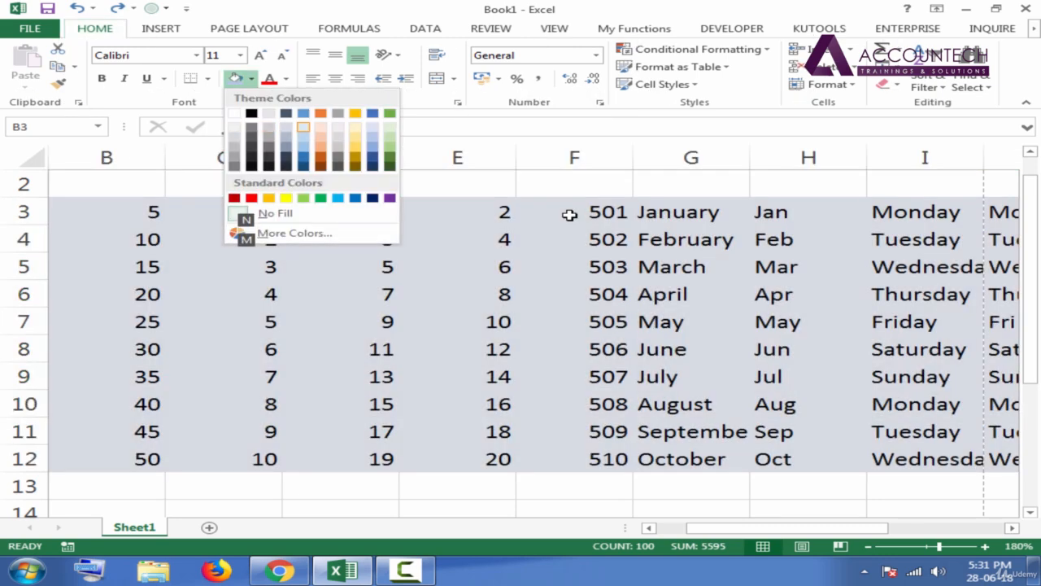
{"action": "key", "text": "Down"}
{"action": "key", "text": "Right"}
{"action": "key", "text": "Right"}
{"action": "key", "text": "Right"}
{"action": "key", "text": "Right"}
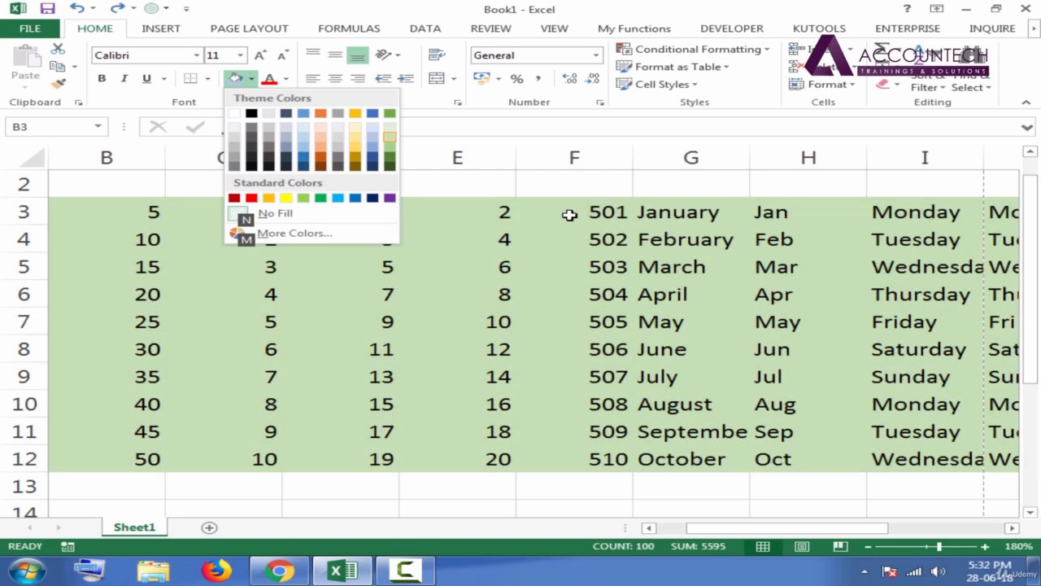
{"action": "key", "text": "Return"}
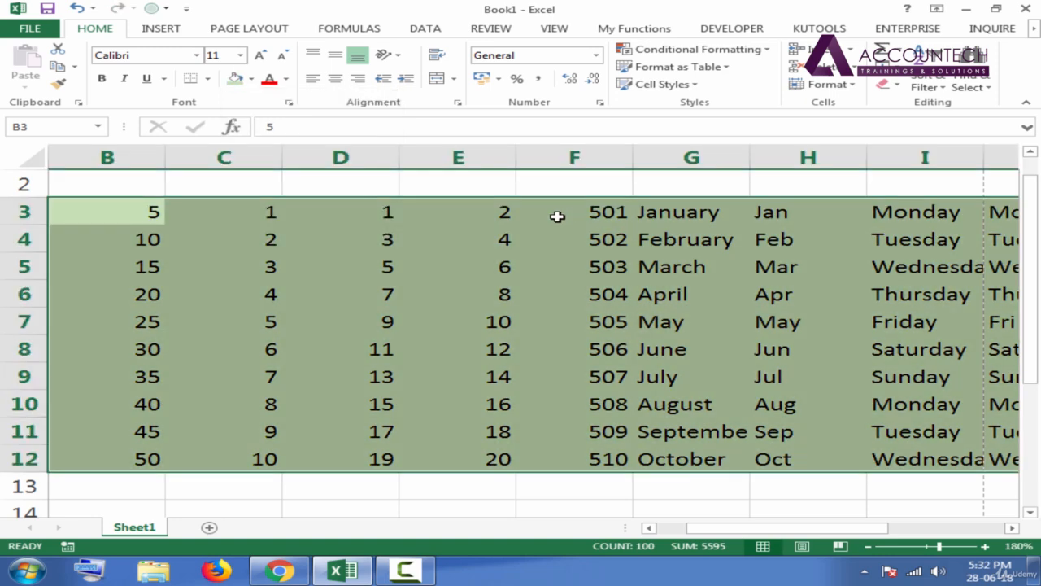
Step: Reselect the table from B3 to its last cell K12 and make its text bold, underlined and italic
{"action": "left_click", "coordinate": [265, 238]}
{"action": "mouse_move", "coordinate": [723, 529]}
{"action": "left_mouse_down"}
{"action": "mouse_move", "coordinate": [745, 532]}
{"action": "mouse_move", "coordinate": [704, 533]}
{"action": "left_mouse_up"}
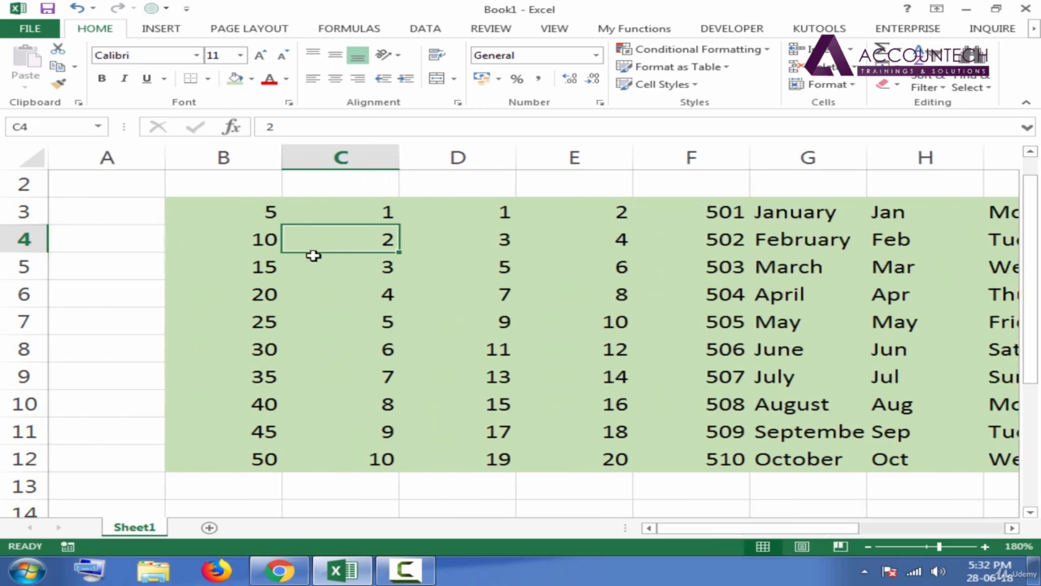
{"action": "left_click", "coordinate": [257, 212]}
{"action": "key", "text": "ctrl+shift+End"}
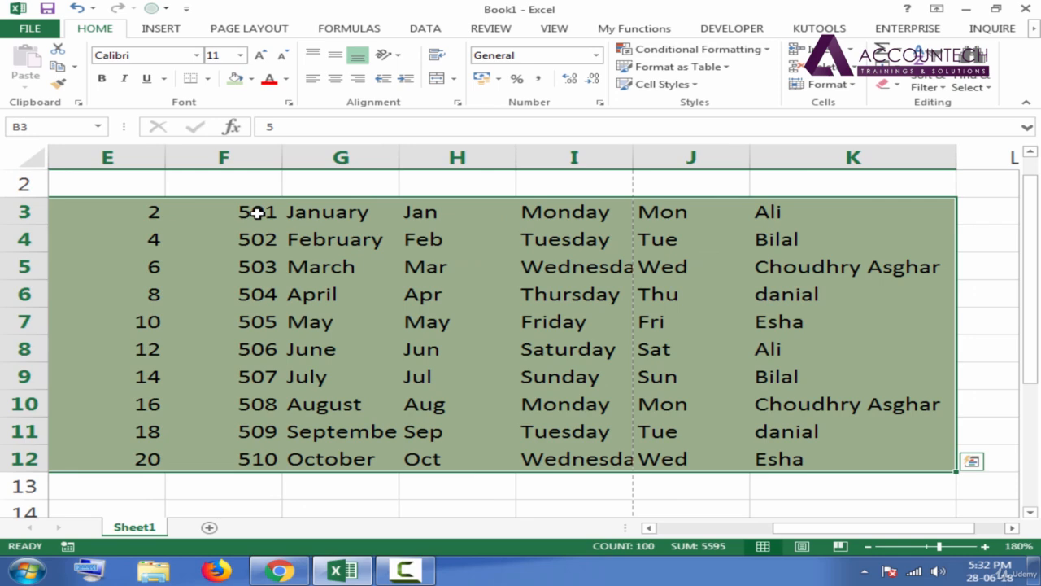
{"action": "key", "text": "ctrl+b"}
{"action": "key", "text": "ctrl+u"}
{"action": "key", "text": "ctrl+i"}
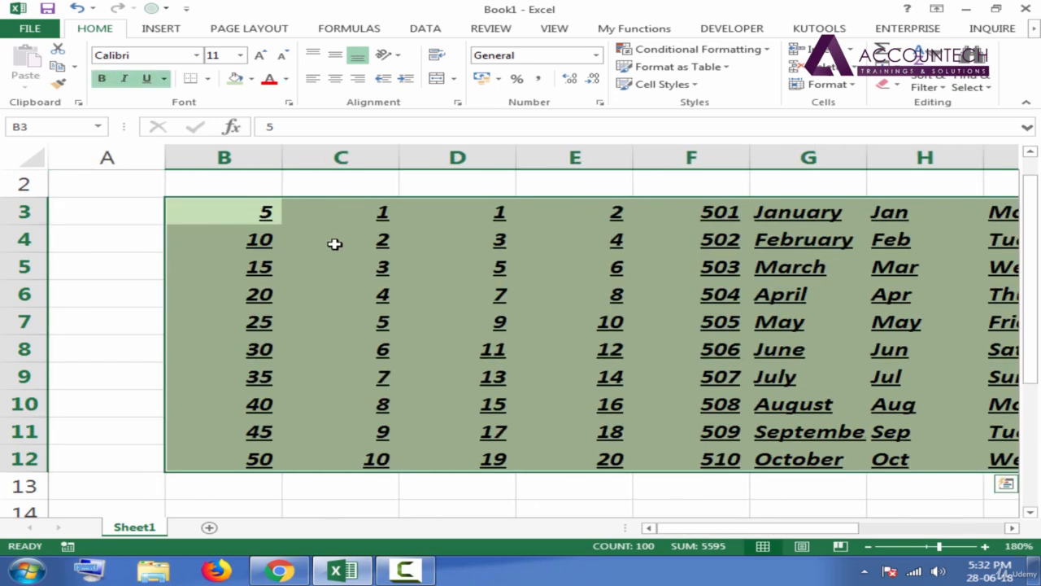
Step: Reselect B3 through the last used cell K12 and set the font color to standard red
{"action": "left_click", "coordinate": [217, 217]}
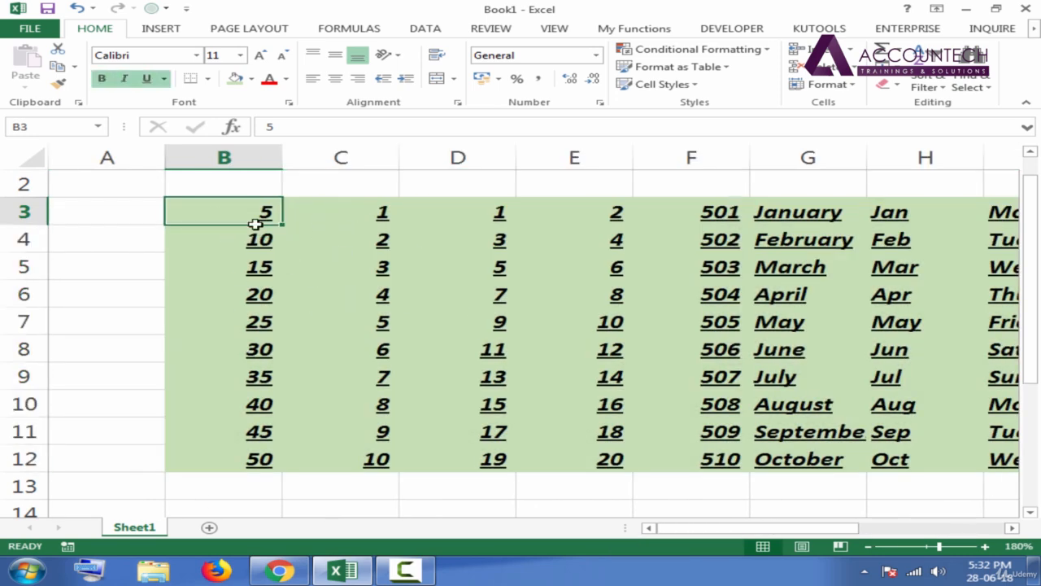
{"action": "key", "text": "ctrl+shift+End"}
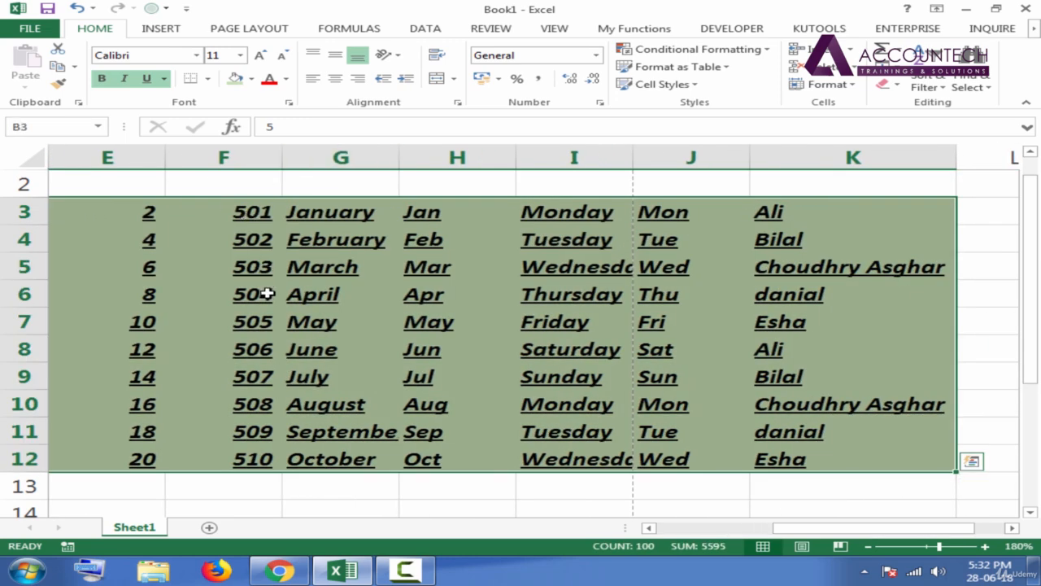
{"action": "key", "text": "alt"}
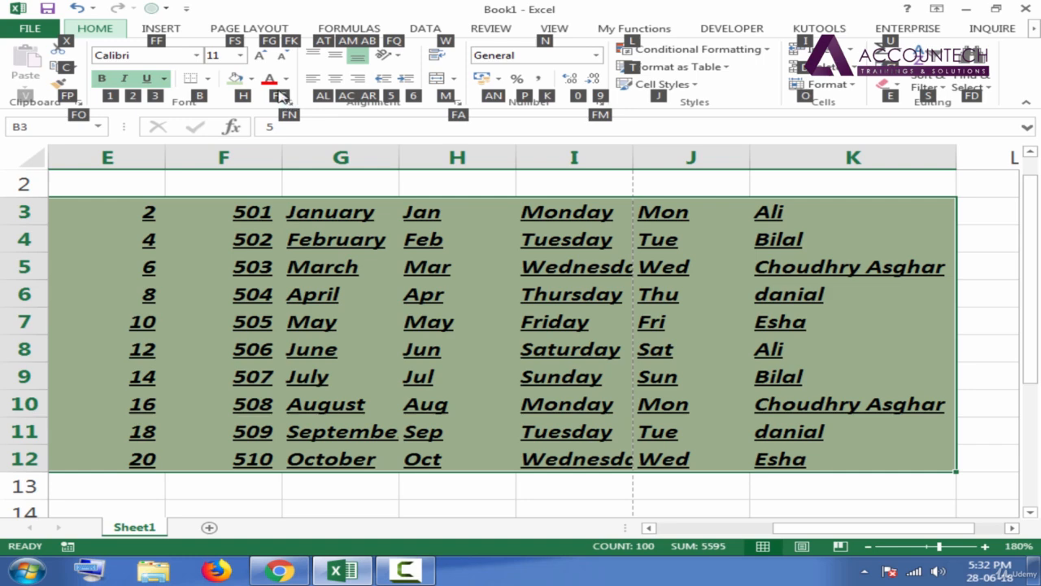
{"action": "key", "text": "f"}
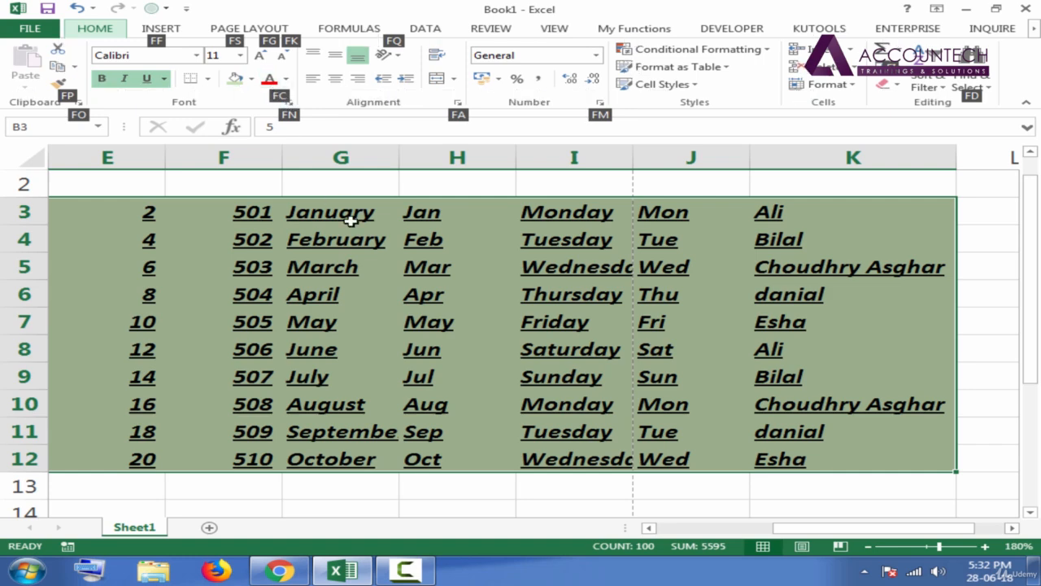
{"action": "key", "text": "c"}
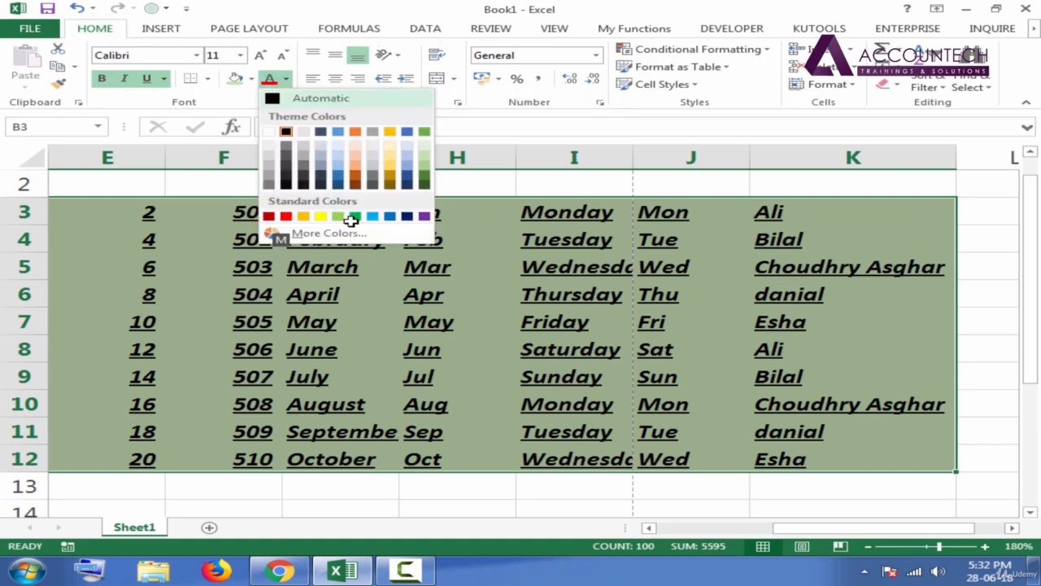
{"action": "key", "text": "Down"}
{"action": "key", "text": "Right"}
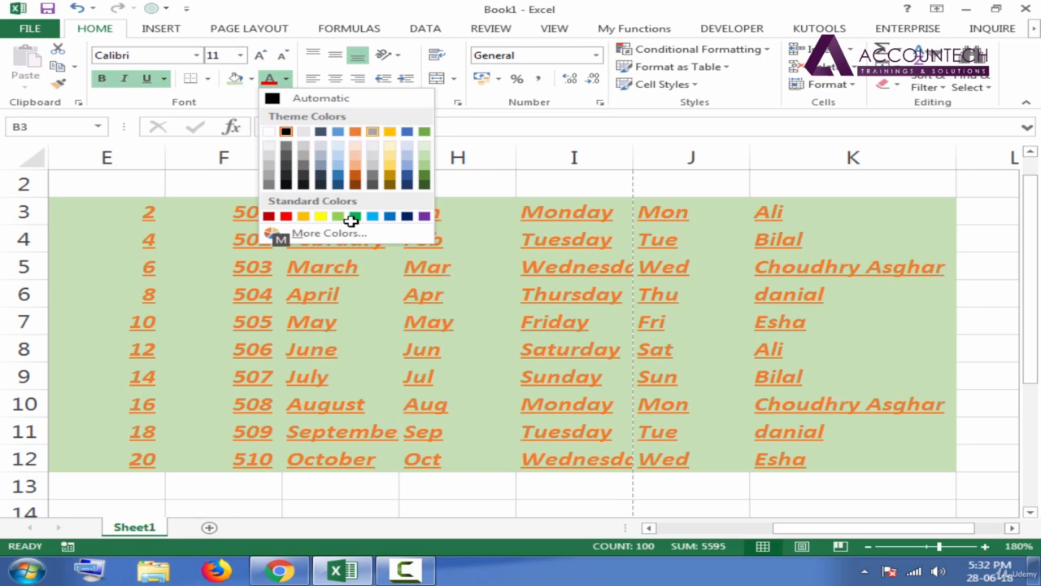
{"action": "key", "text": "Right"}
{"action": "key", "text": "Right"}
{"action": "key", "text": "Down"}
{"action": "key", "text": "Down"}
{"action": "key", "text": "Down"}
{"action": "key", "text": "Down"}
{"action": "key", "text": "Down"}
{"action": "key", "text": "Down"}
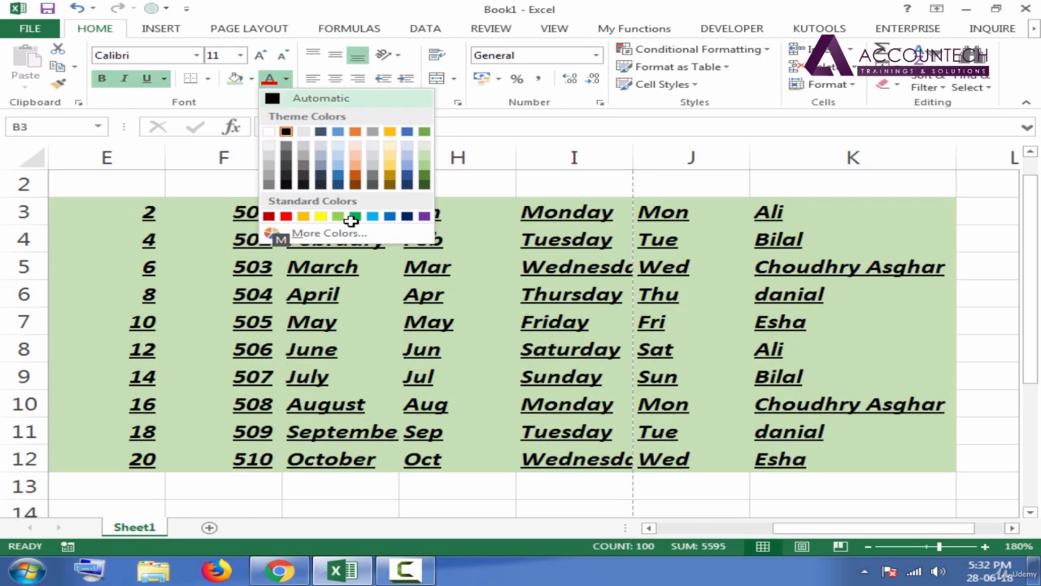
{"action": "key", "text": "Right"}
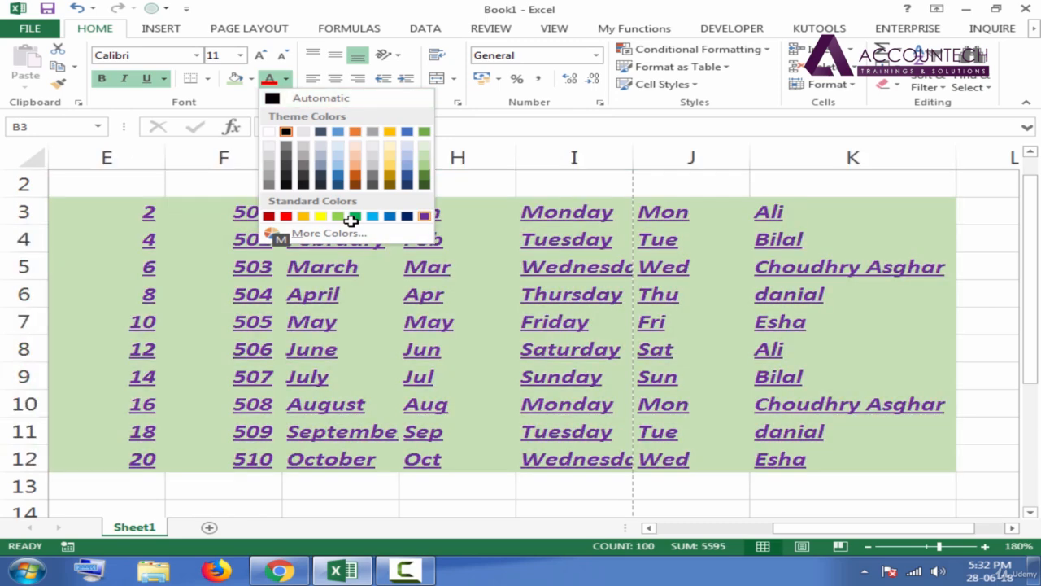
{"action": "left_click", "coordinate": [286, 216]}
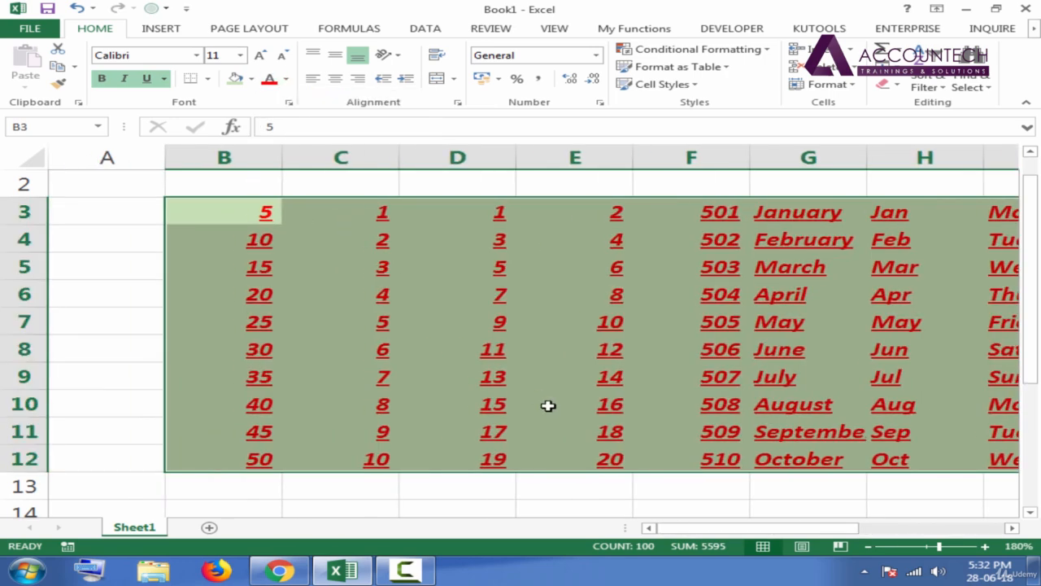
{"action": "mouse_move", "coordinate": [734, 529]}
{"action": "left_mouse_down"}
{"action": "mouse_move", "coordinate": [776, 530]}
{"action": "mouse_move", "coordinate": [726, 527]}
{"action": "left_mouse_up"}
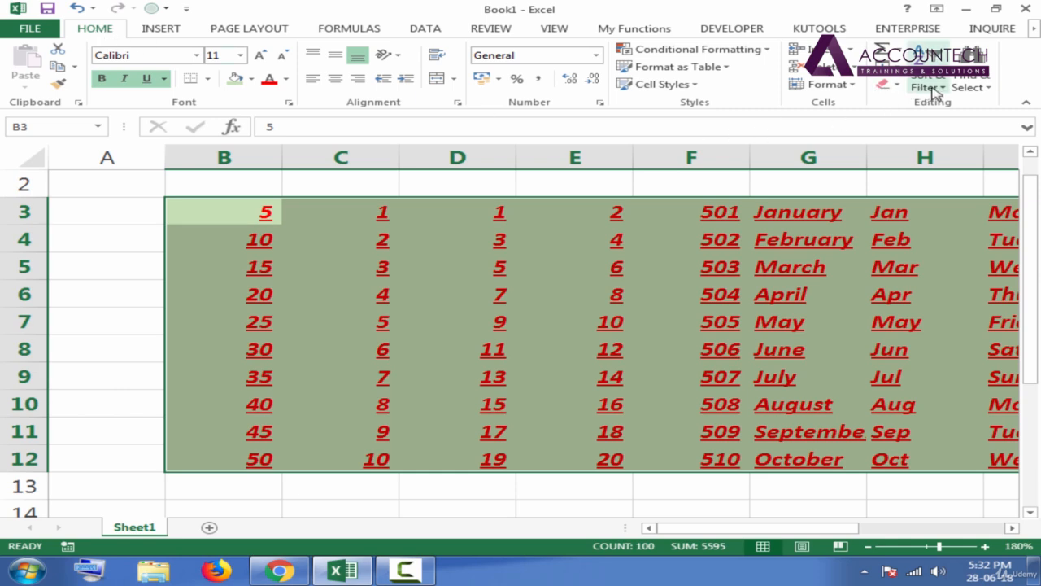
Step: Clear only the formats of the selected table B3:K12 and undo the clearing
{"action": "left_click", "coordinate": [891, 91]}
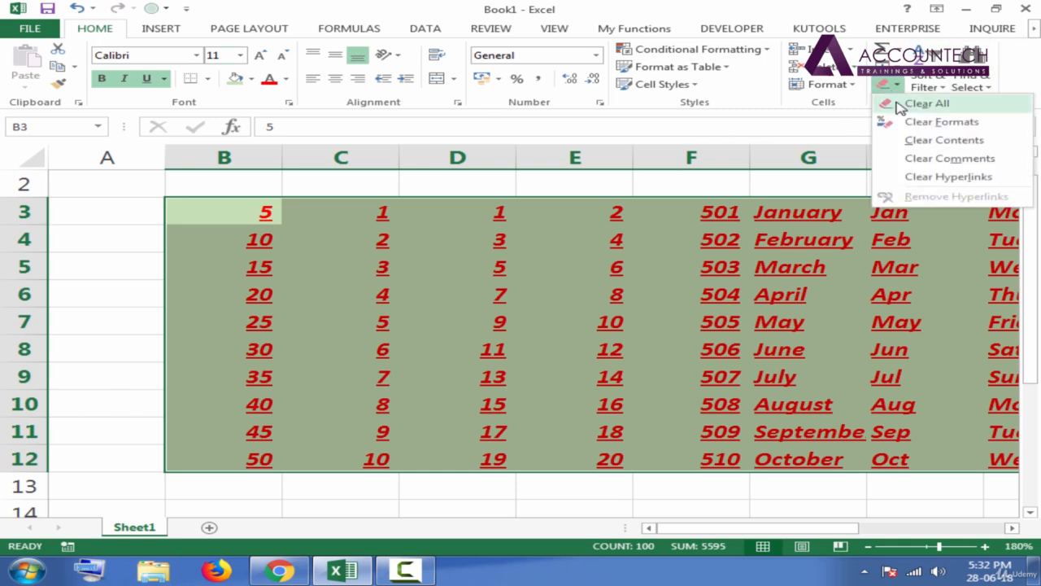
{"action": "left_click", "coordinate": [941, 122]}
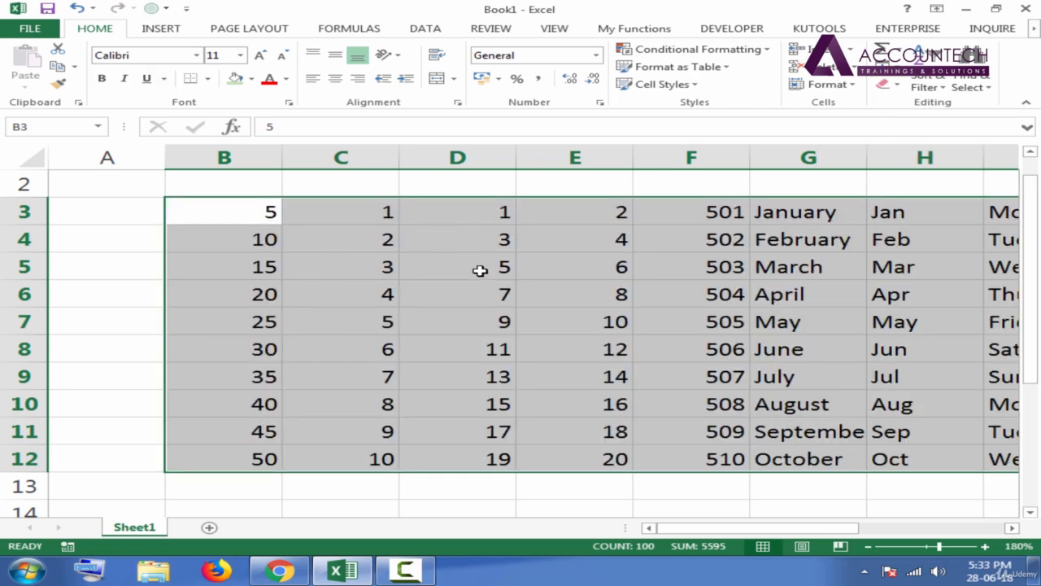
{"action": "key", "text": "ctrl+q"}
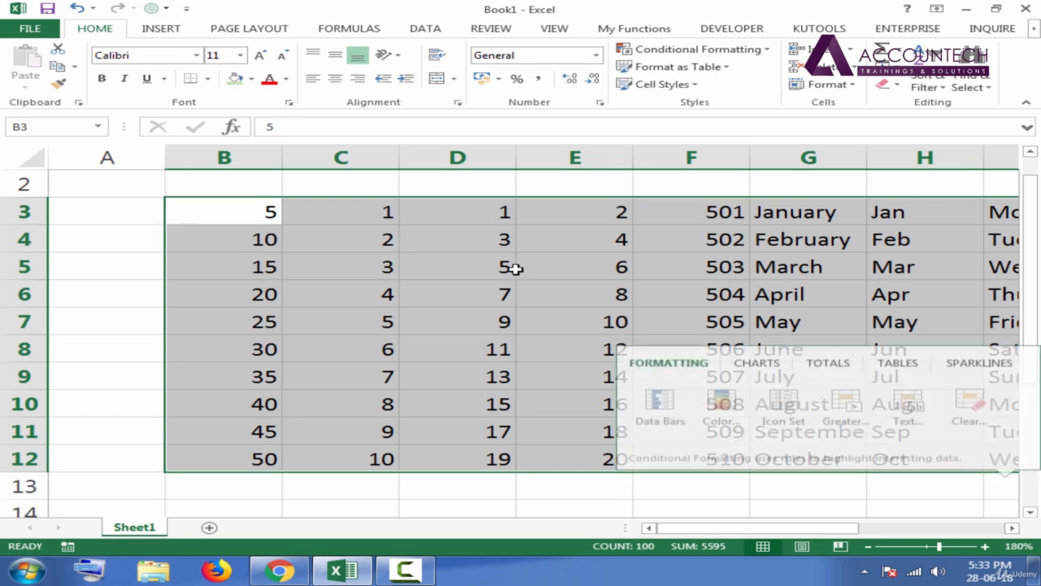
{"action": "key", "text": "Escape"}
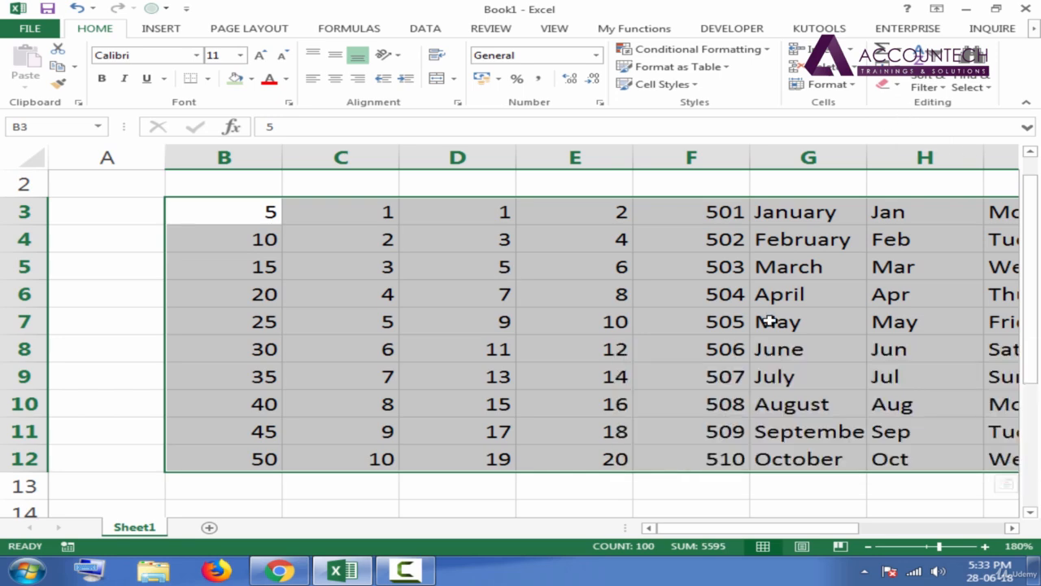
{"action": "key", "text": "ctrl+z"}
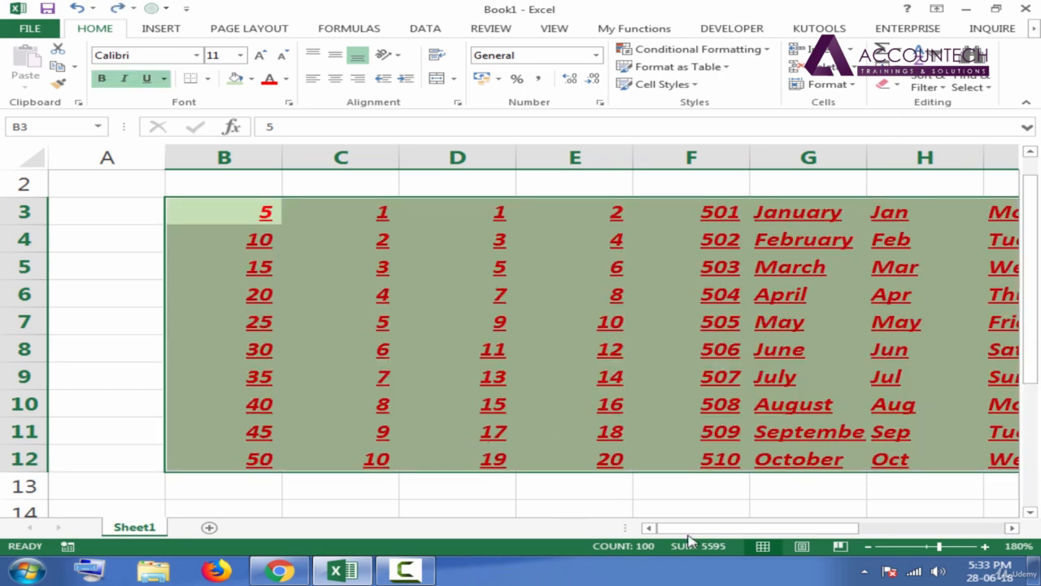
Step: Clear the formats of the selected table B3:K12 using only the keyboard and undo it
{"action": "left_click_drag", "start_coordinate": [719, 530], "coordinate": [749, 533]}
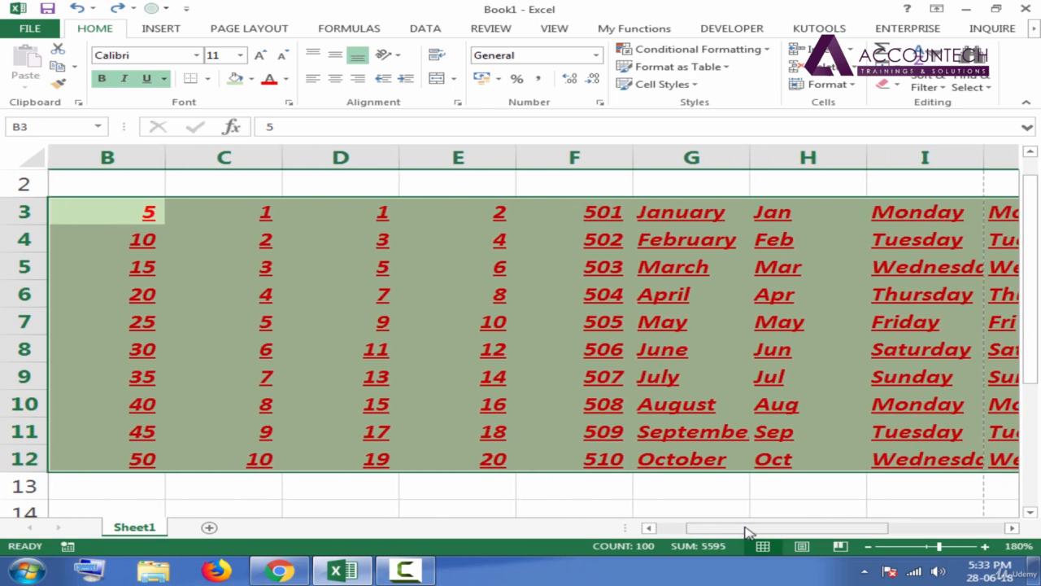
{"action": "key", "text": "alt"}
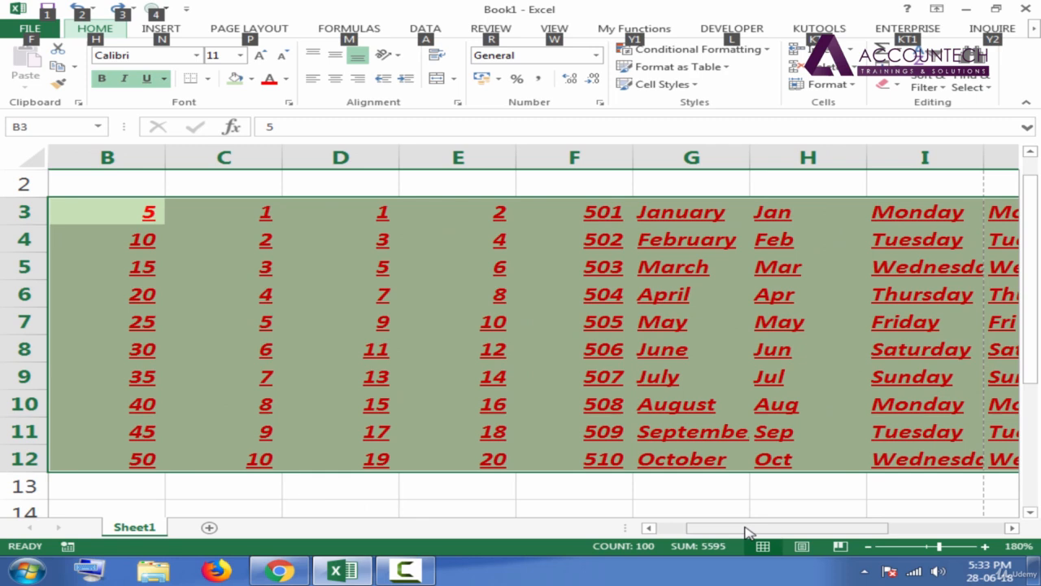
{"action": "key", "text": "h"}
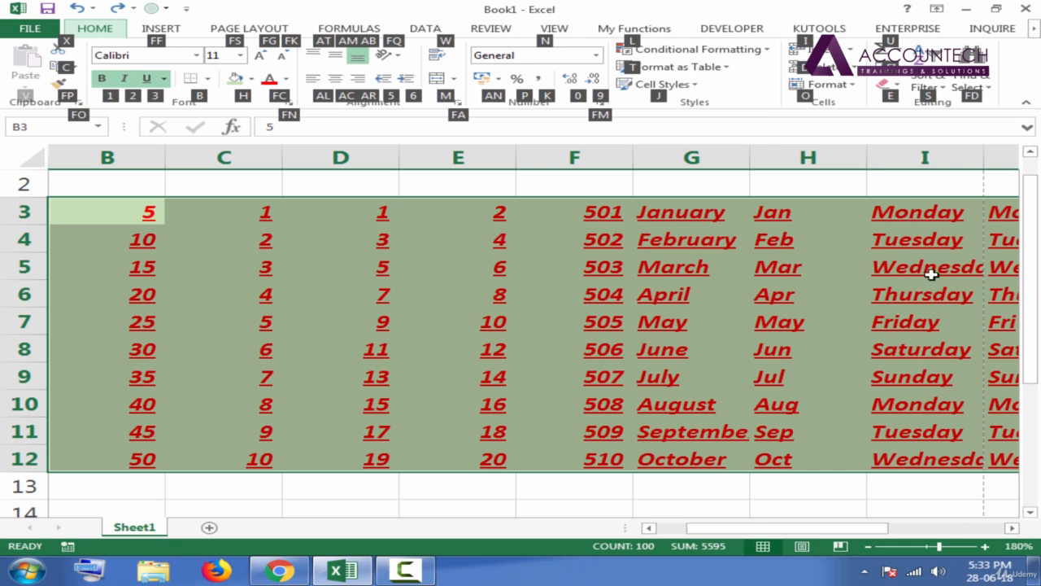
{"action": "key", "text": "e"}
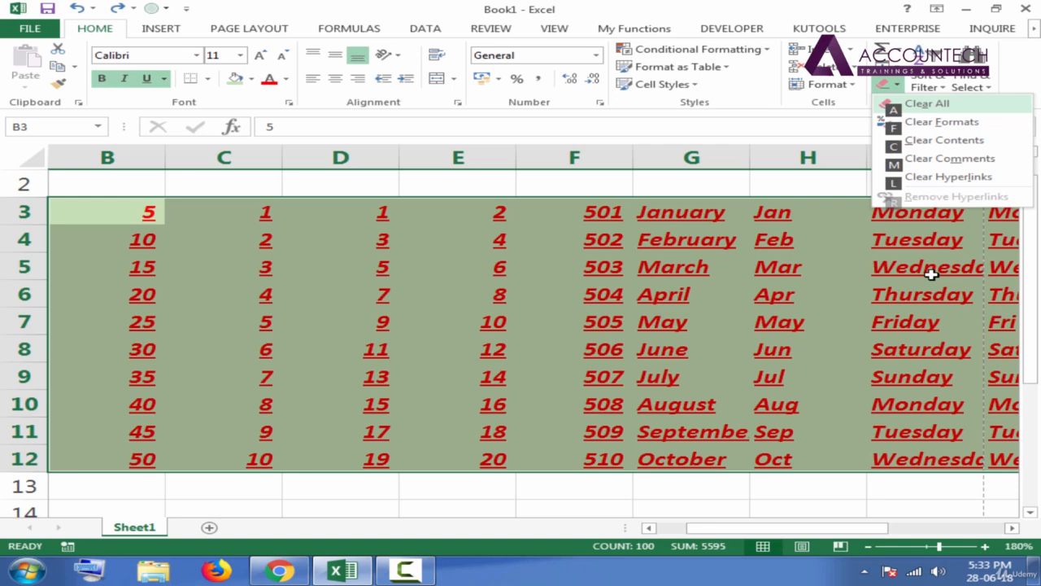
{"action": "key", "text": "f"}
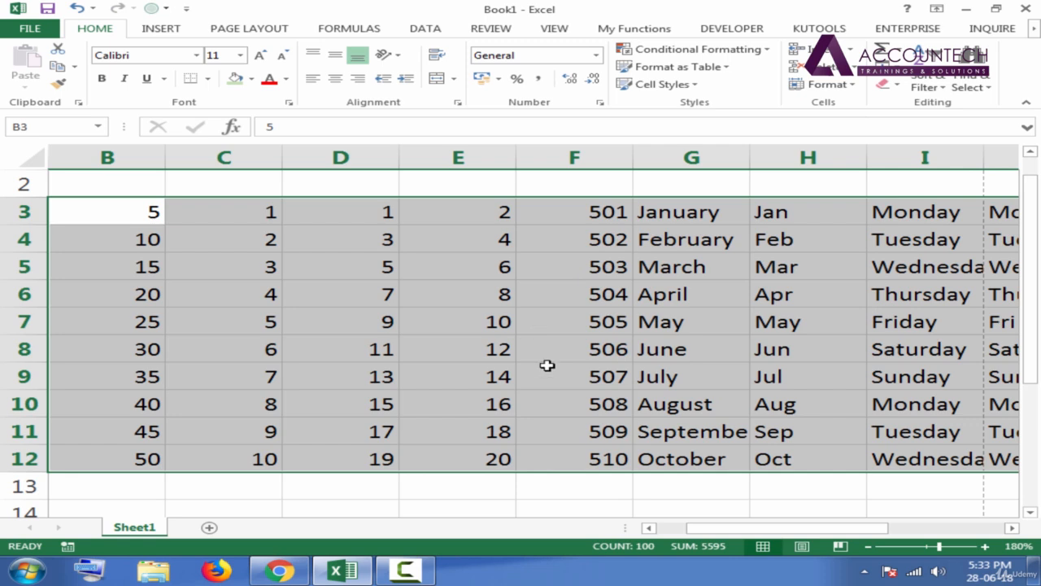
{"action": "left_click_drag", "start_coordinate": [709, 527], "coordinate": [652, 527]}
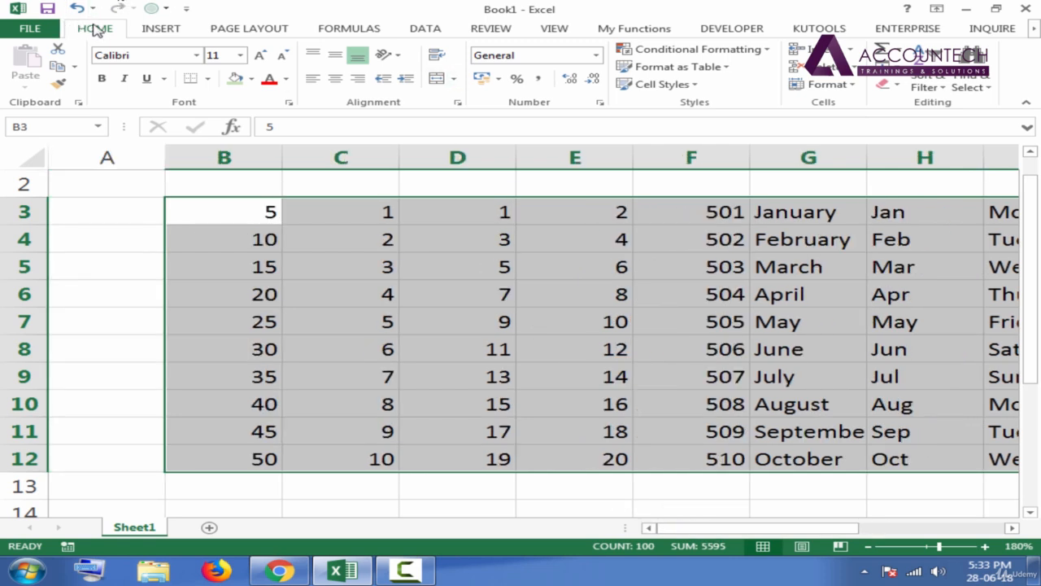
{"action": "left_click", "coordinate": [892, 90]}
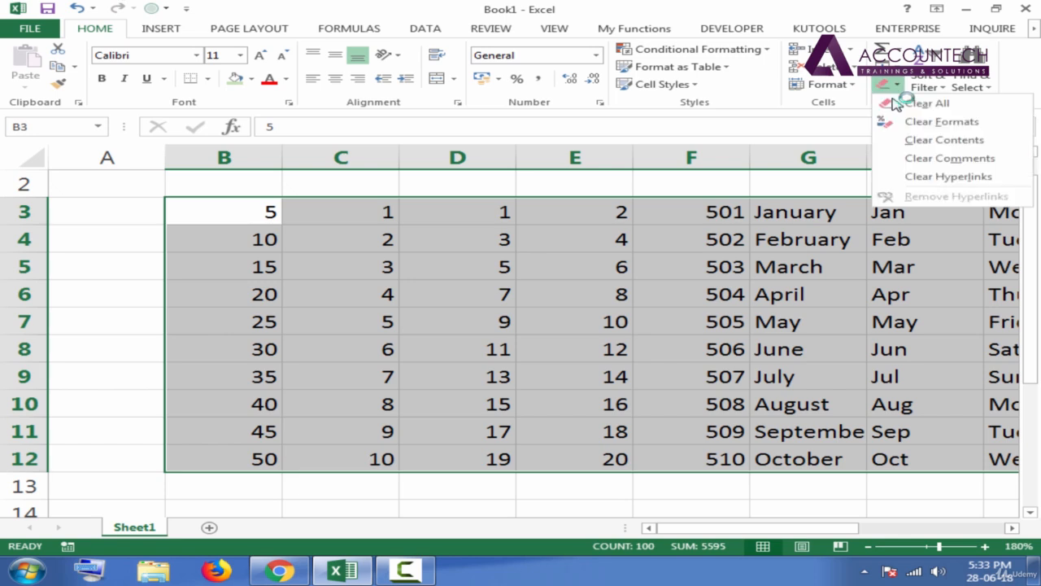
{"action": "left_click", "coordinate": [460, 276]}
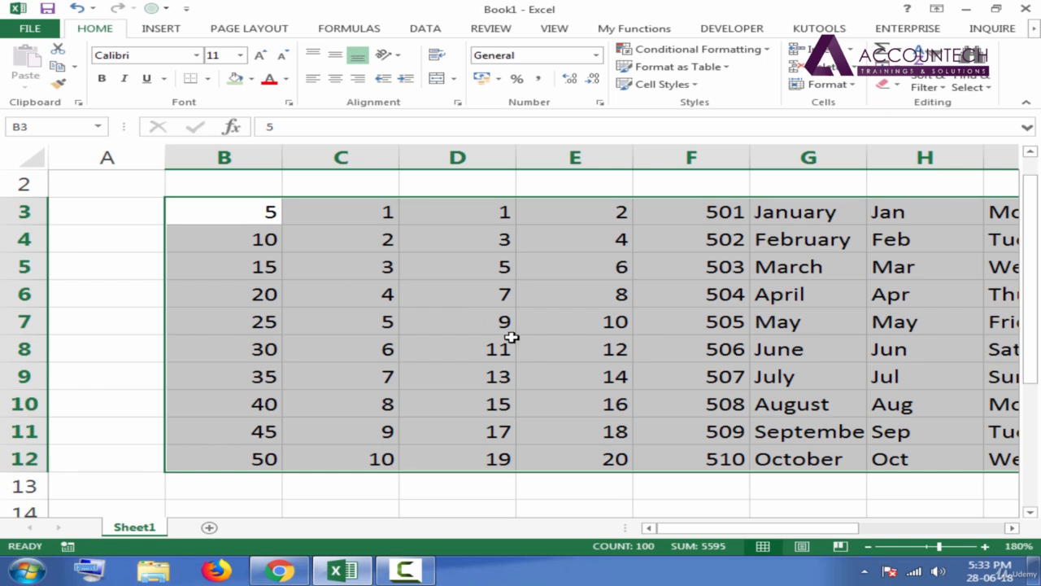
{"action": "key", "text": "ctrl+z"}
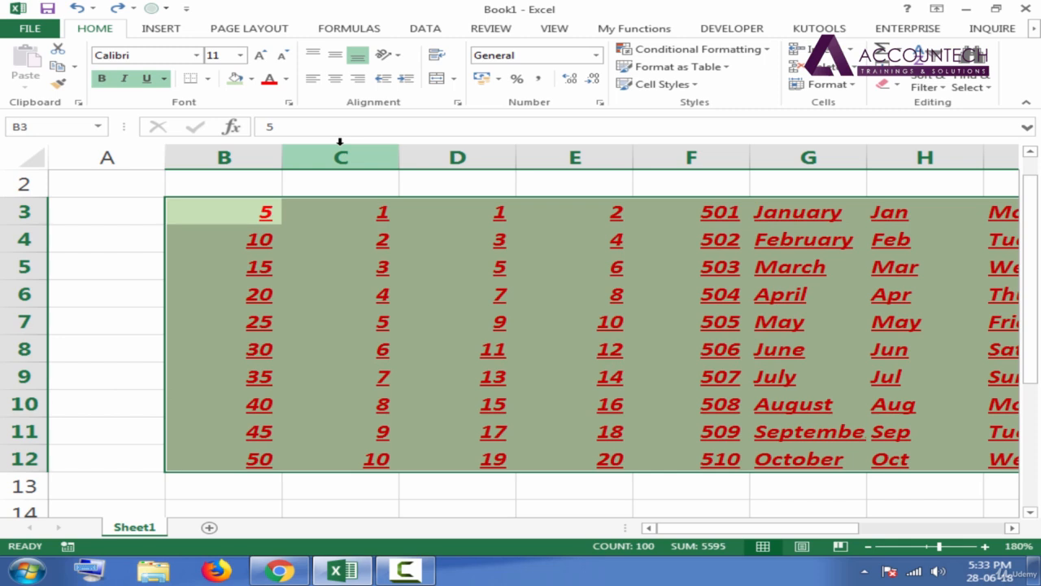
Step: Repeat the keyboard-only Clear Formats on table B3:K12 and undo it again
{"action": "key", "text": "alt+h"}
{"action": "key", "text": "e"}
{"action": "key", "text": "f"}
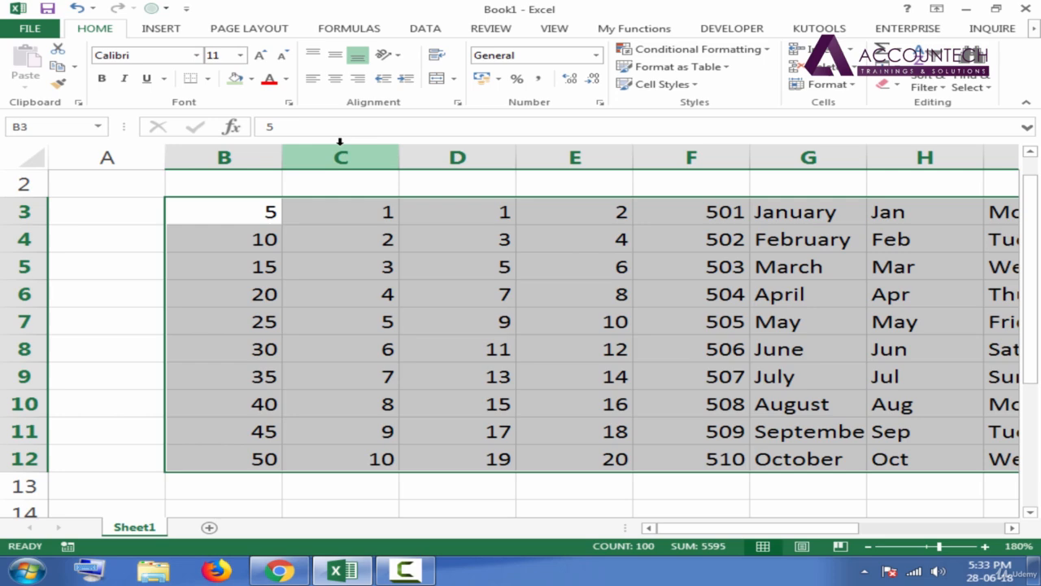
{"action": "left_click", "coordinate": [318, 208]}
{"action": "key", "text": "ctrl+z"}
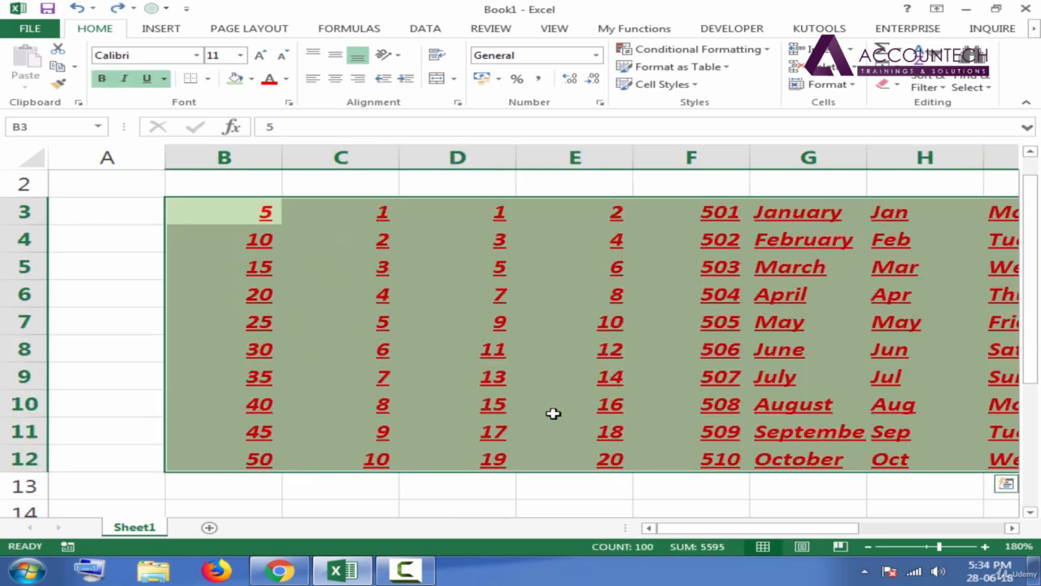
Step: Clear all contents and formatting from the selected table B3:K12 using Clear All, and undo it
{"action": "key", "text": "alt+h"}
{"action": "key", "text": "e"}
{"action": "key", "text": "a"}
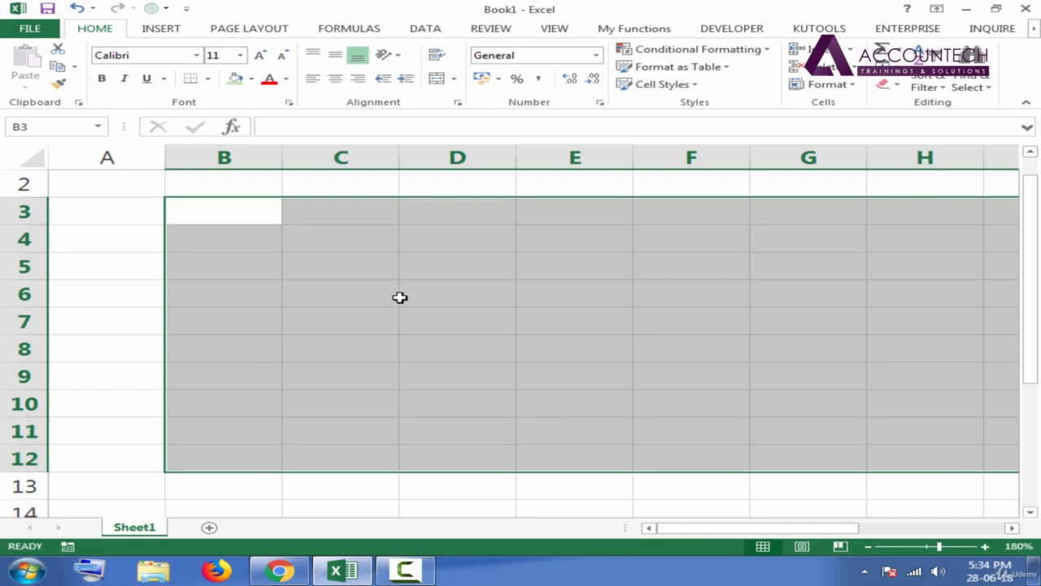
{"action": "left_click", "coordinate": [334, 228]}
{"action": "left_click", "coordinate": [281, 215]}
{"action": "key", "text": "ctrl+z"}
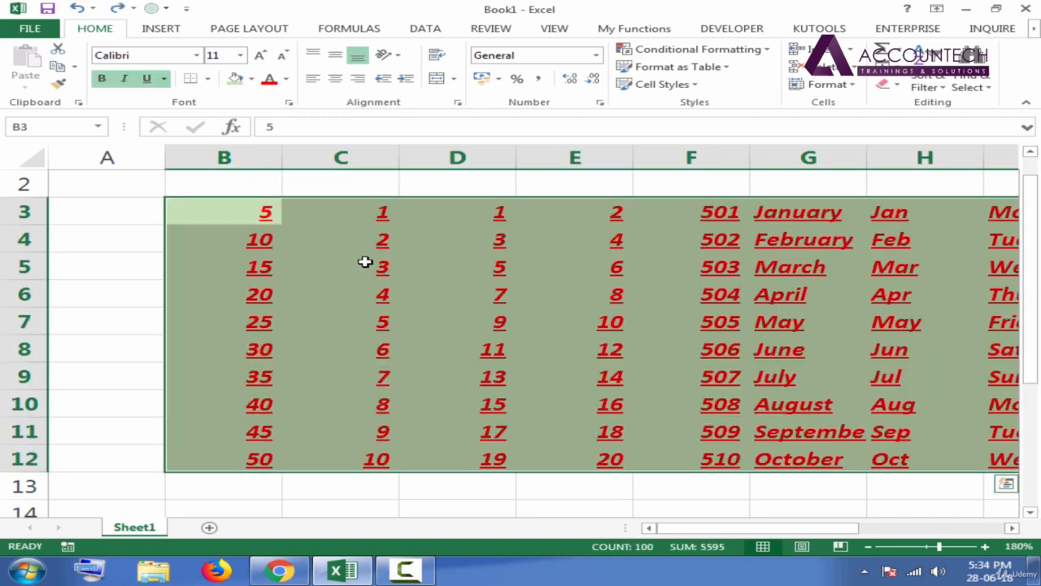
Step: Deselect the table range and make B3, its first cell, the only selected cell
{"action": "left_click", "coordinate": [328, 239]}
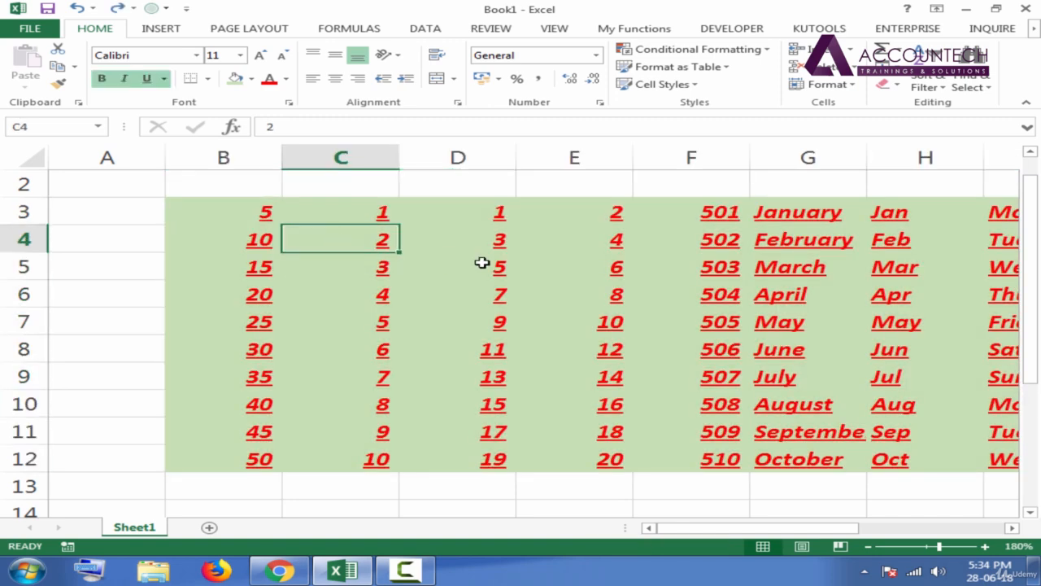
{"action": "left_click", "coordinate": [257, 217]}
{"action": "left_click", "coordinate": [570, 277]}
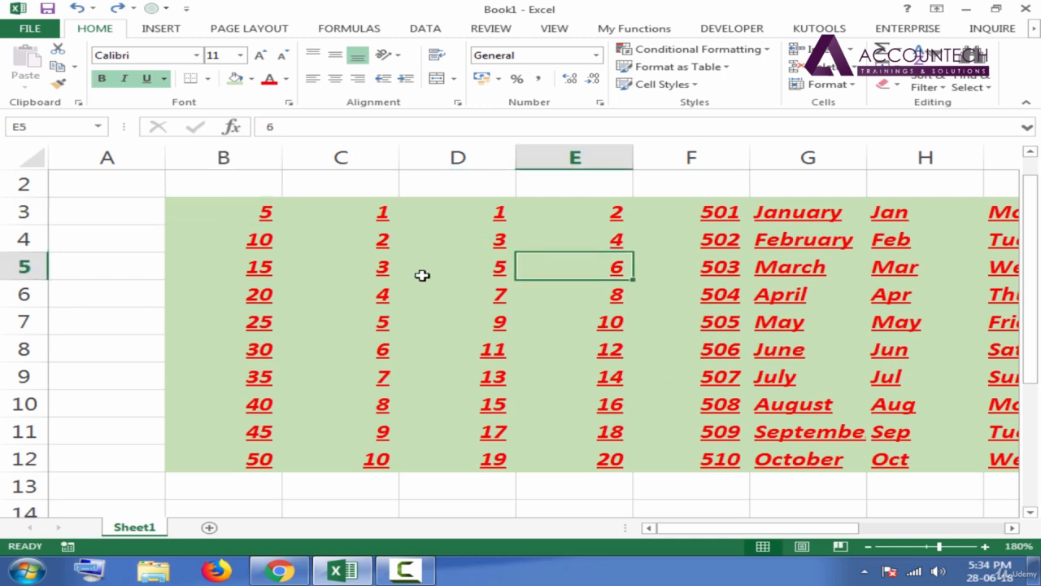
{"action": "left_click", "coordinate": [231, 212]}
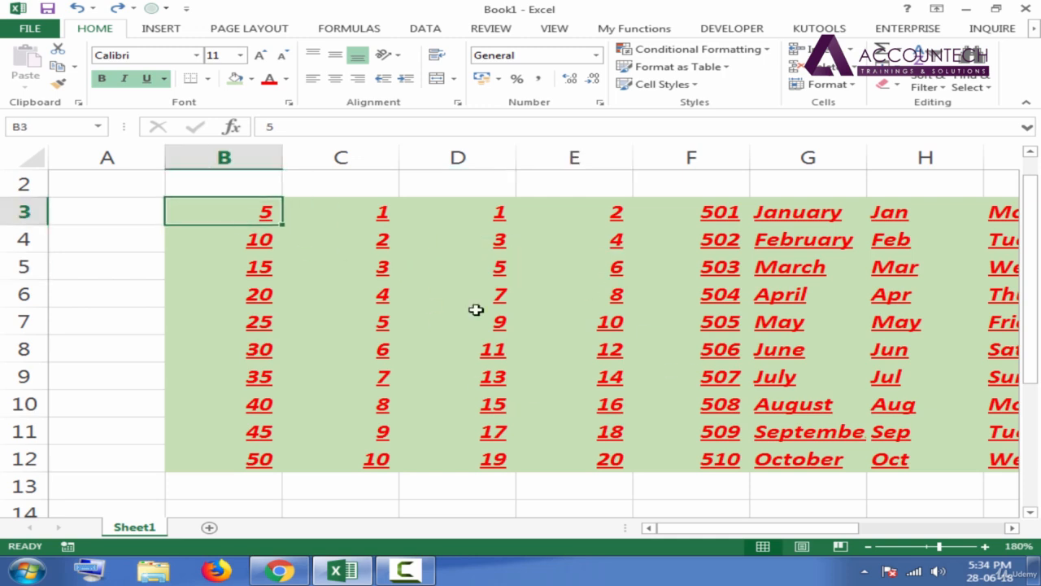